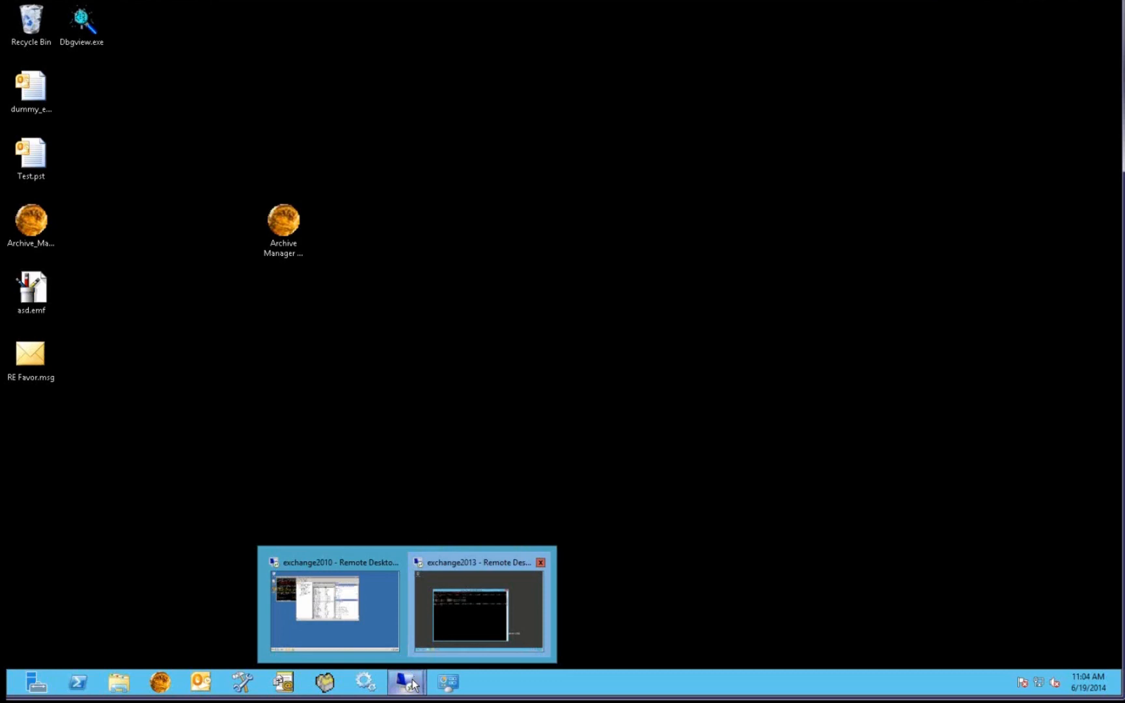
Switch to the exchange2013 remote session, review the Get-mailboxdatabase | Add-adpermission commands for mamadmin, and return to the archive server desktop.
left_click(466, 611)
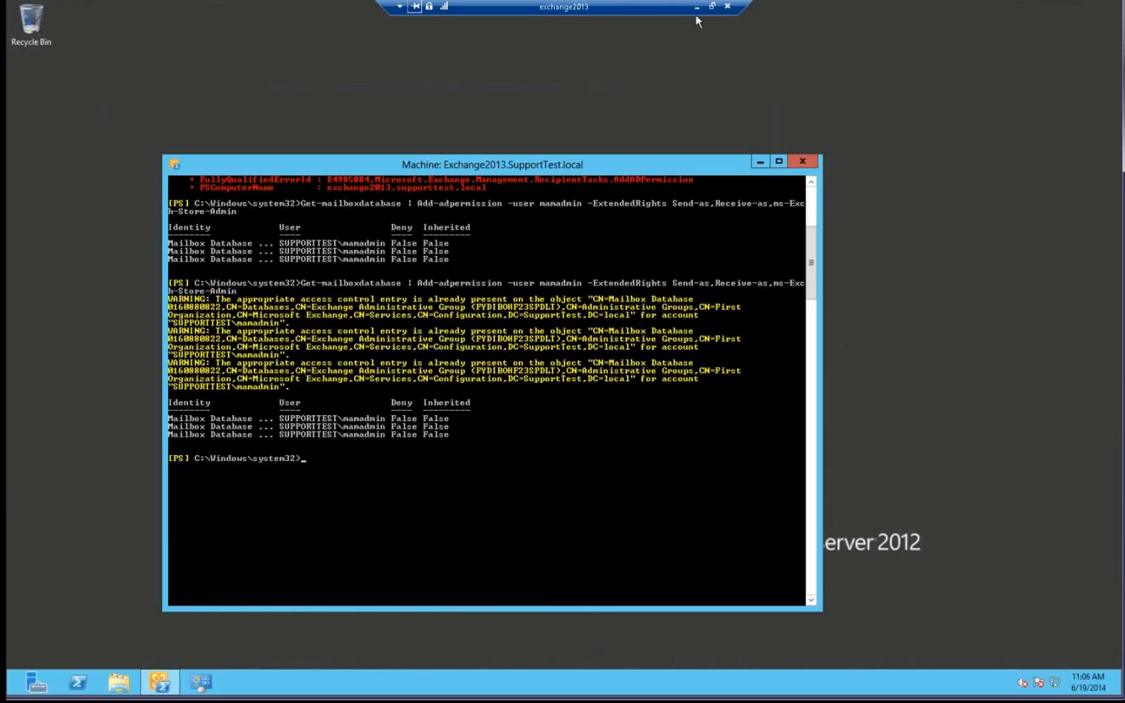
left_click(697, 9)
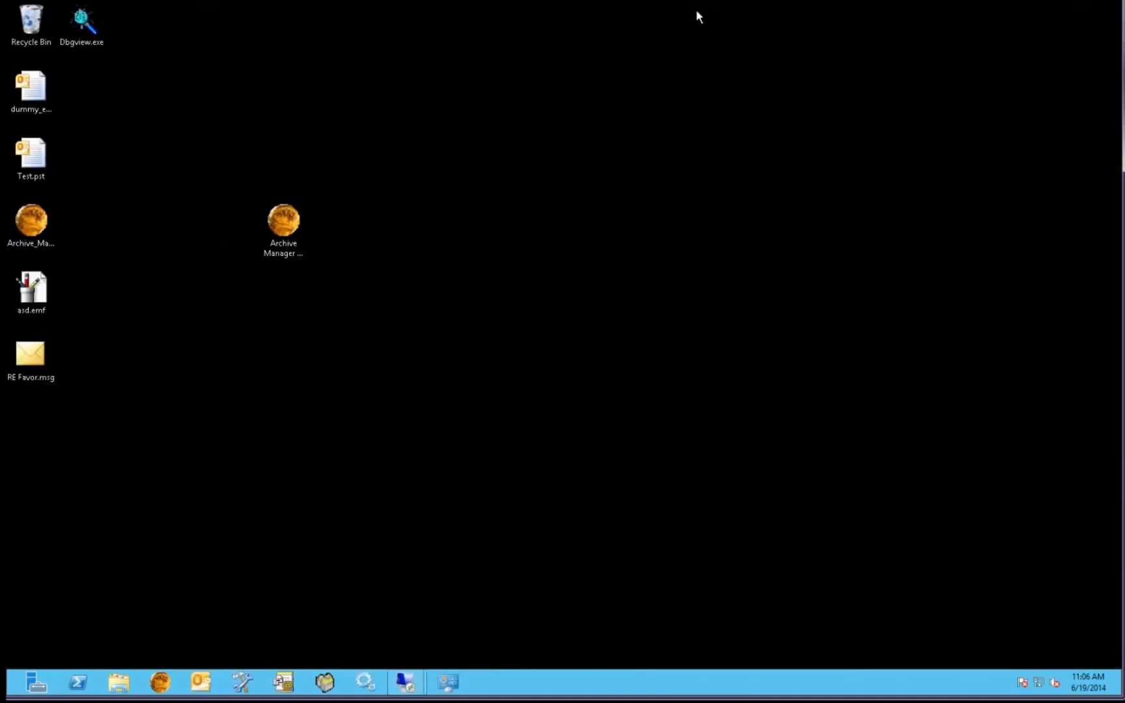
Open Archive Manager Exchange Edition and launch its Address book Manager.
left_click(284, 233)
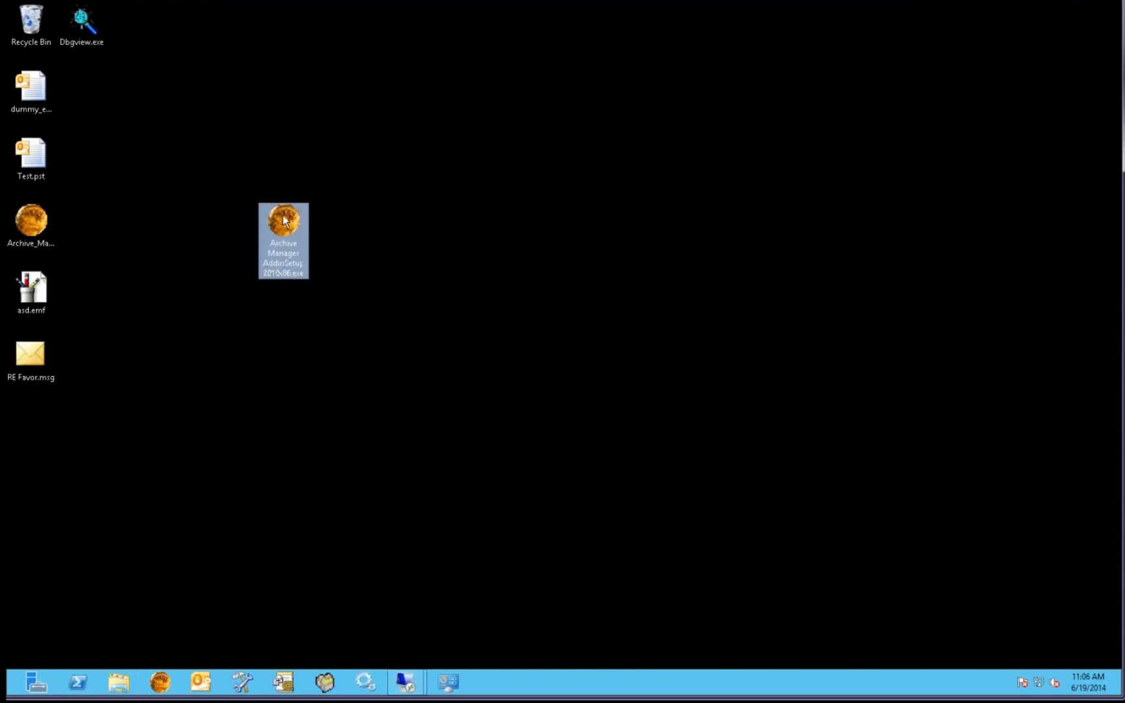
left_click(40, 226)
left_click(161, 682)
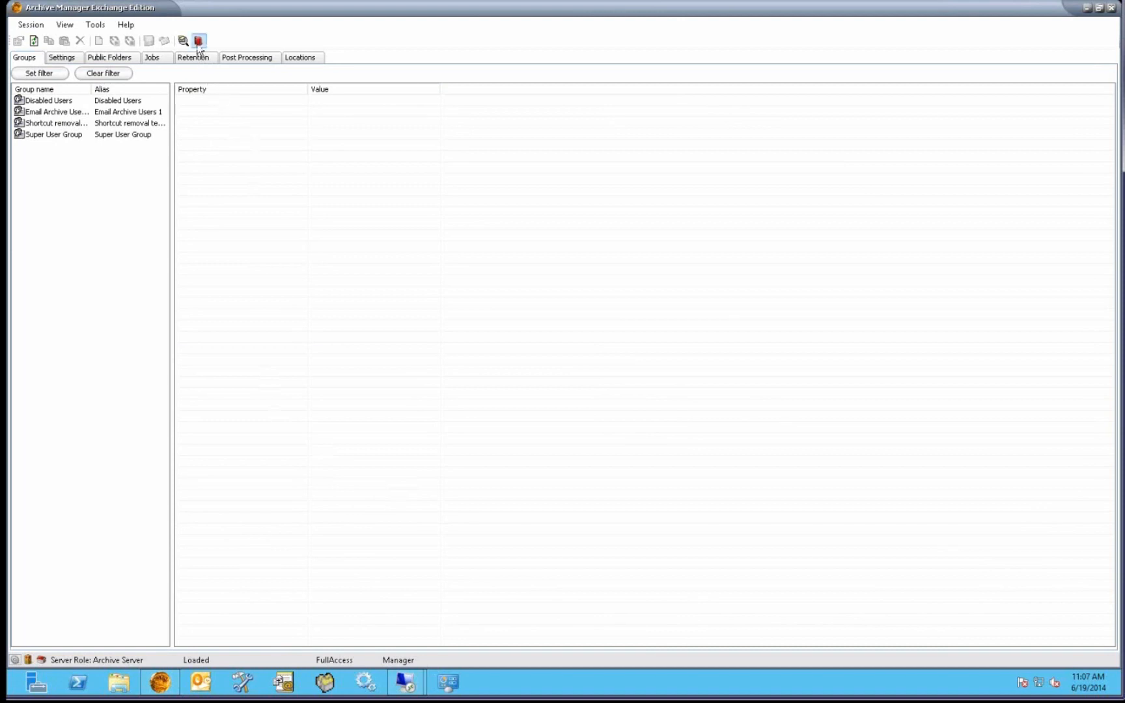
left_click(103, 26)
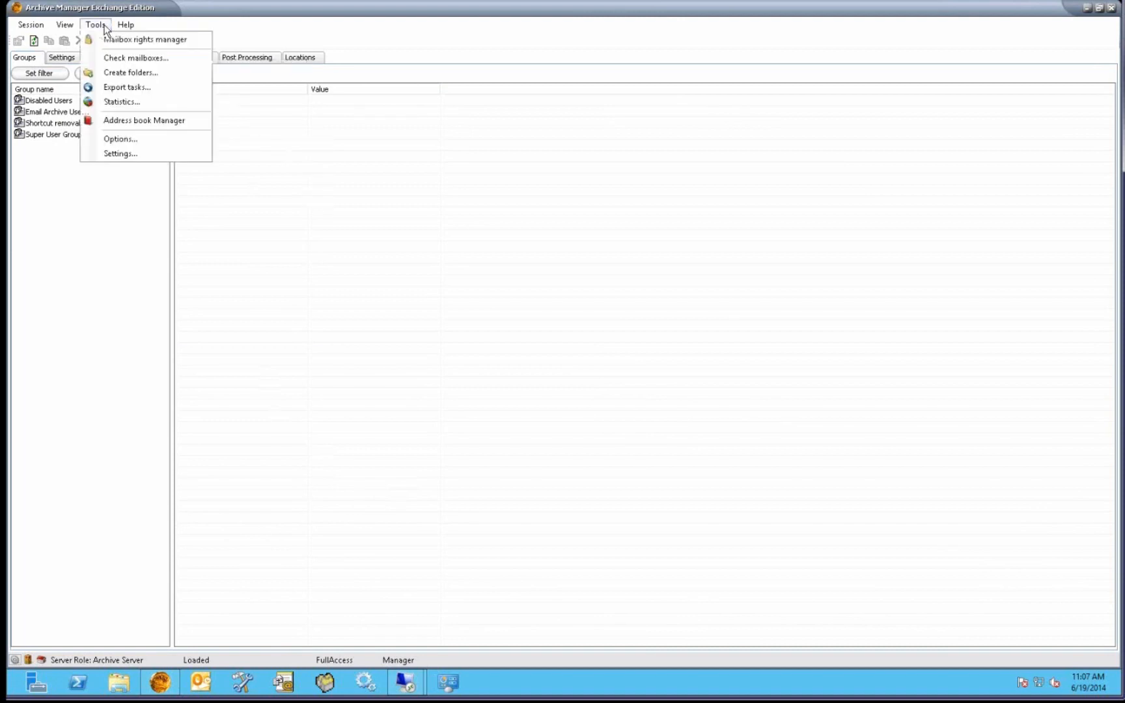
left_click(143, 121)
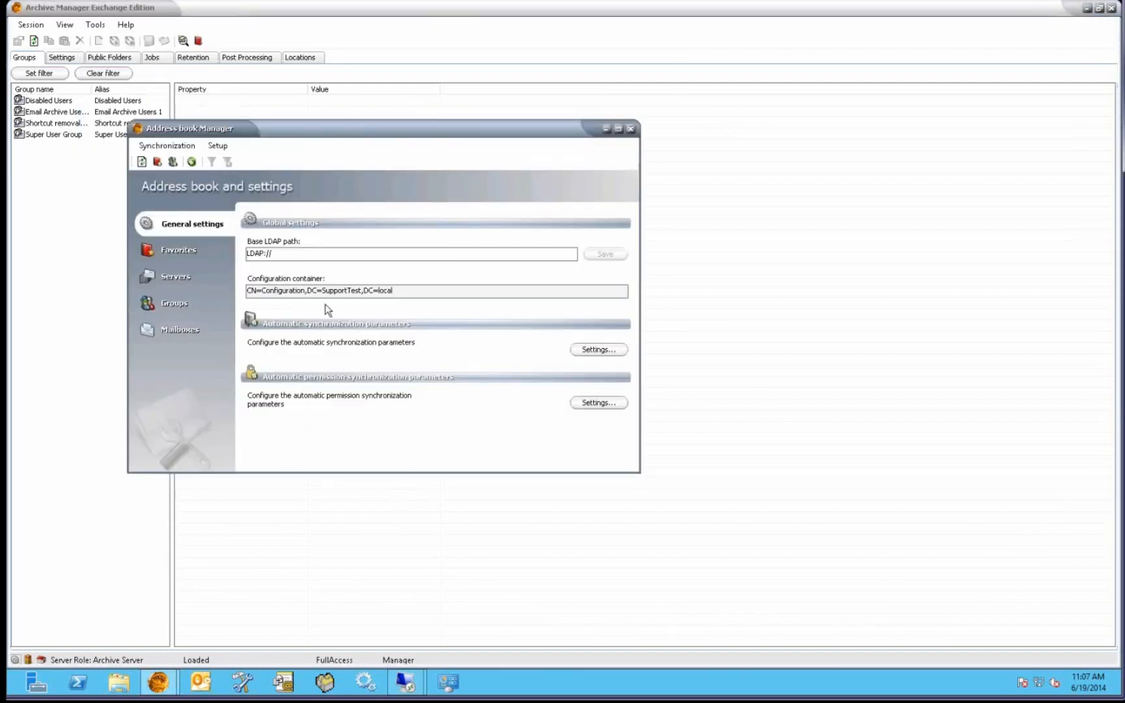
Add the Exchange 2013 server EXCHANGE2013 to the address book servers, searching the CN=Configuration,DC=SupportTest,DC=local container.
left_click(196, 275)
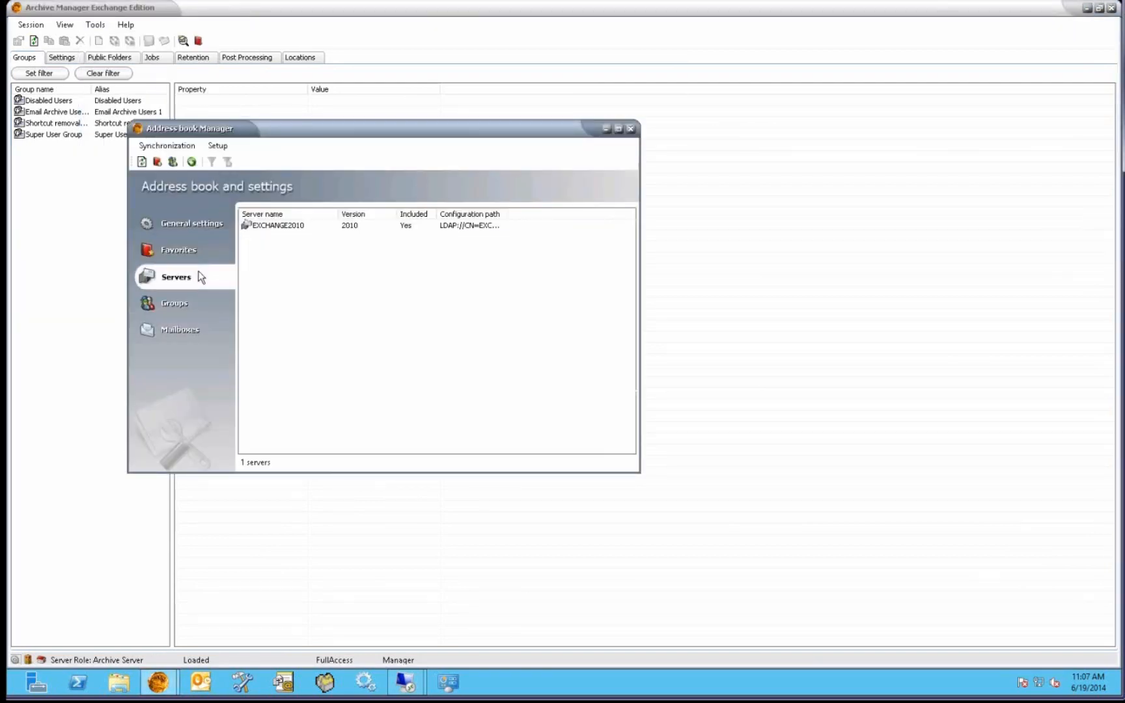
right_click(304, 281)
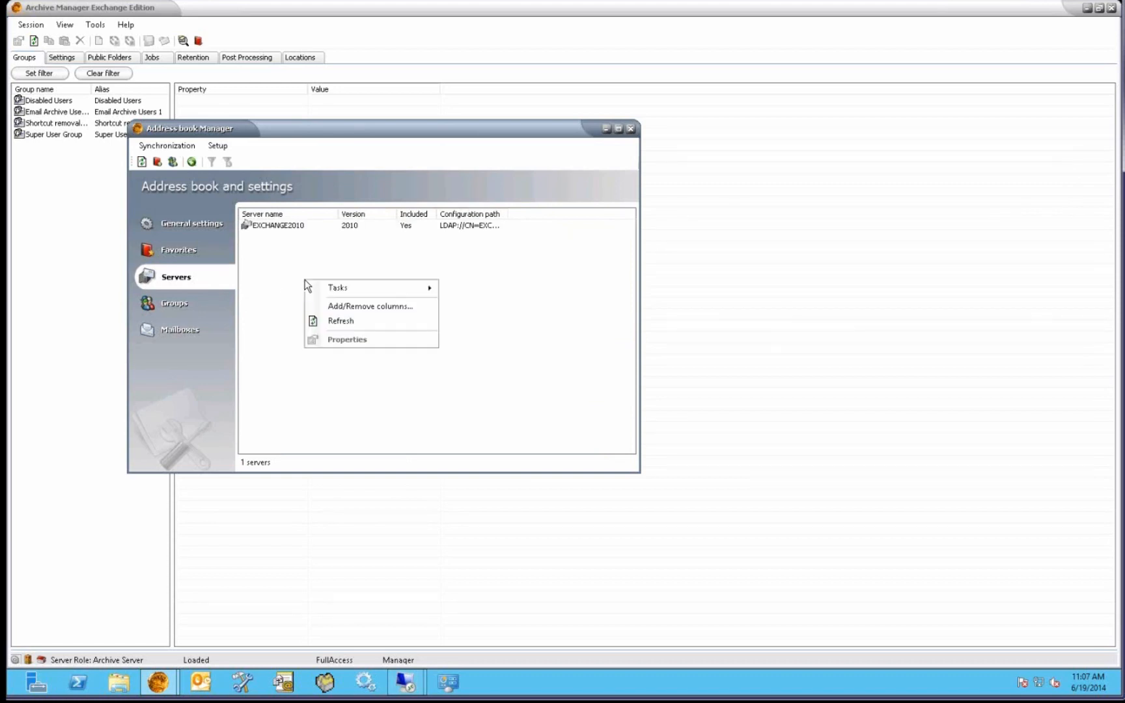
mouse_move(331, 291)
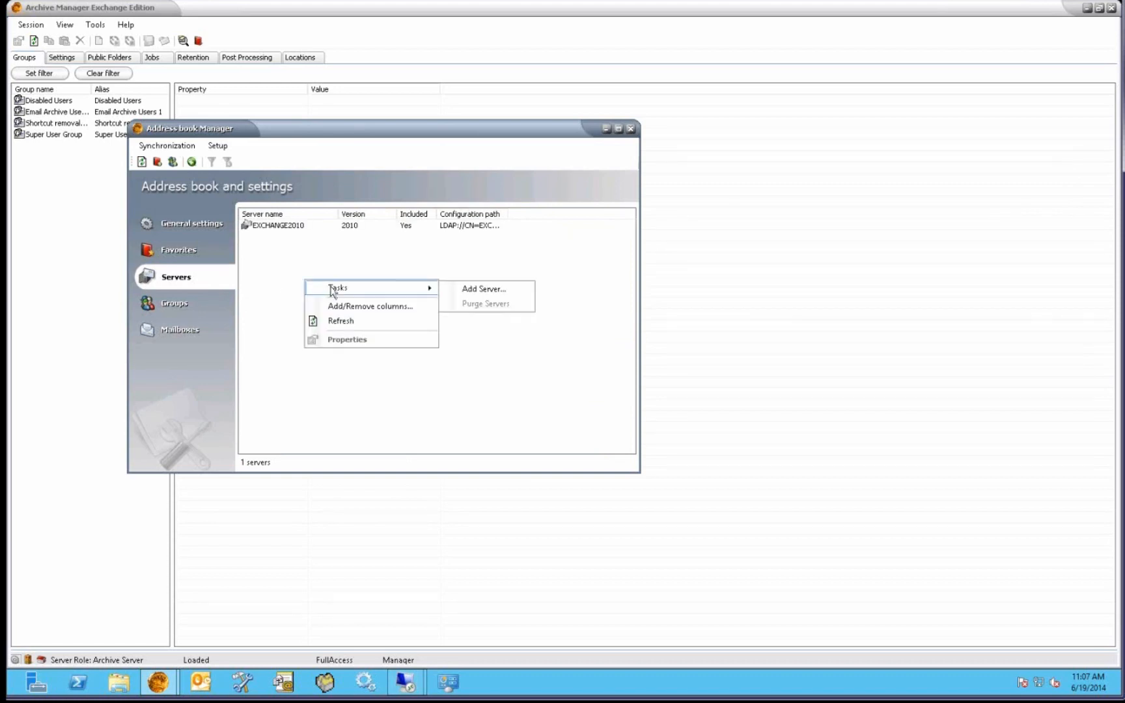
left_click(474, 292)
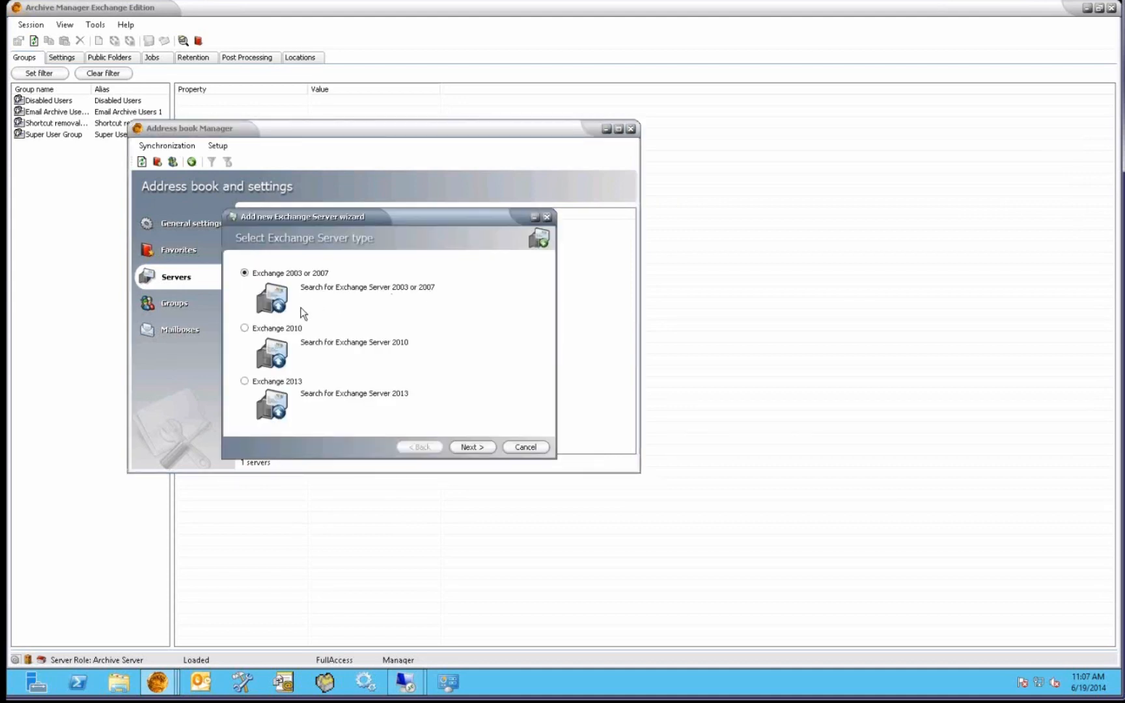
left_click(283, 384)
left_click(485, 447)
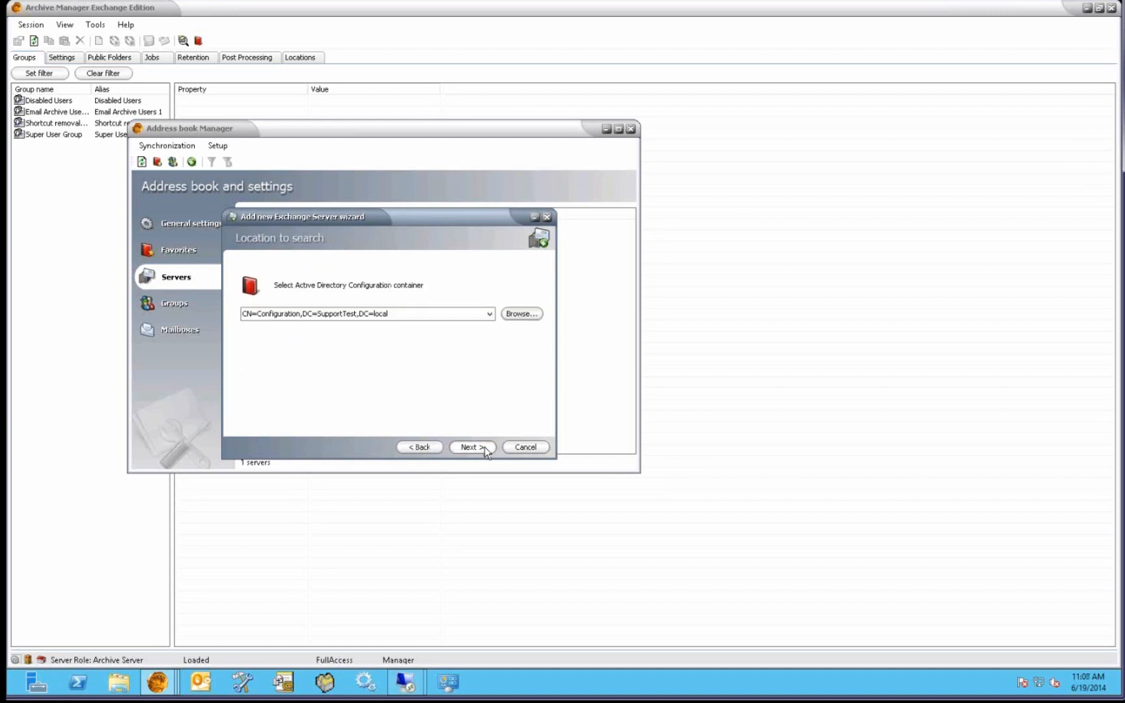
left_click(484, 447)
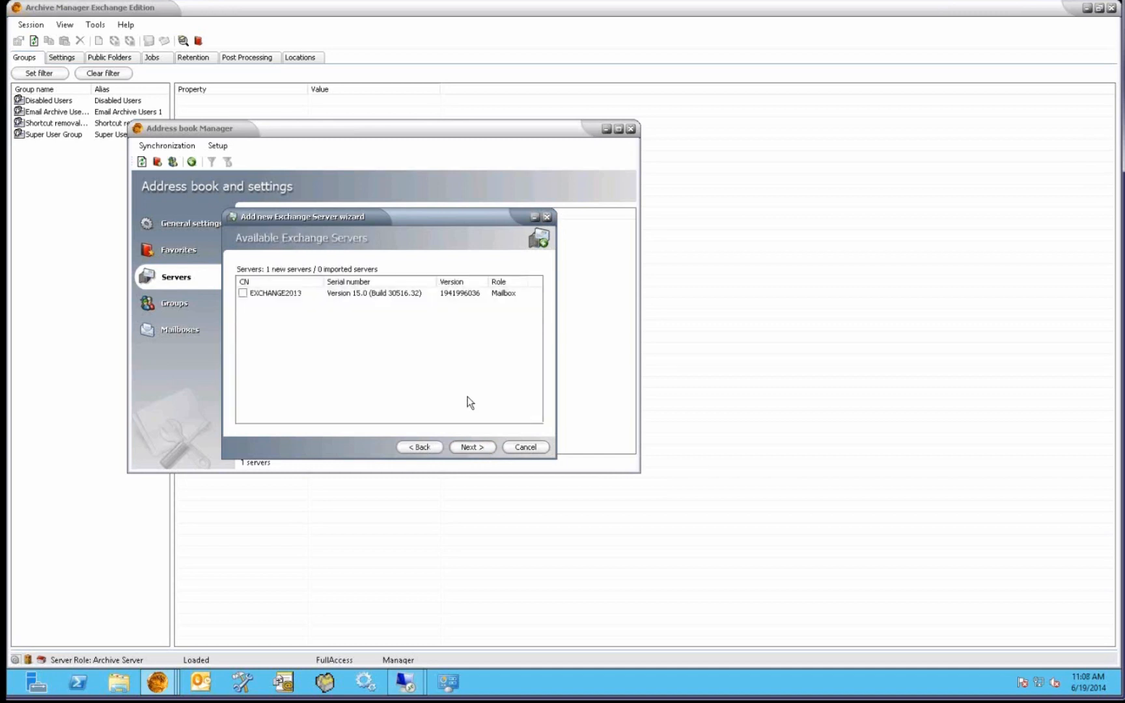
left_click(243, 293)
left_click(473, 447)
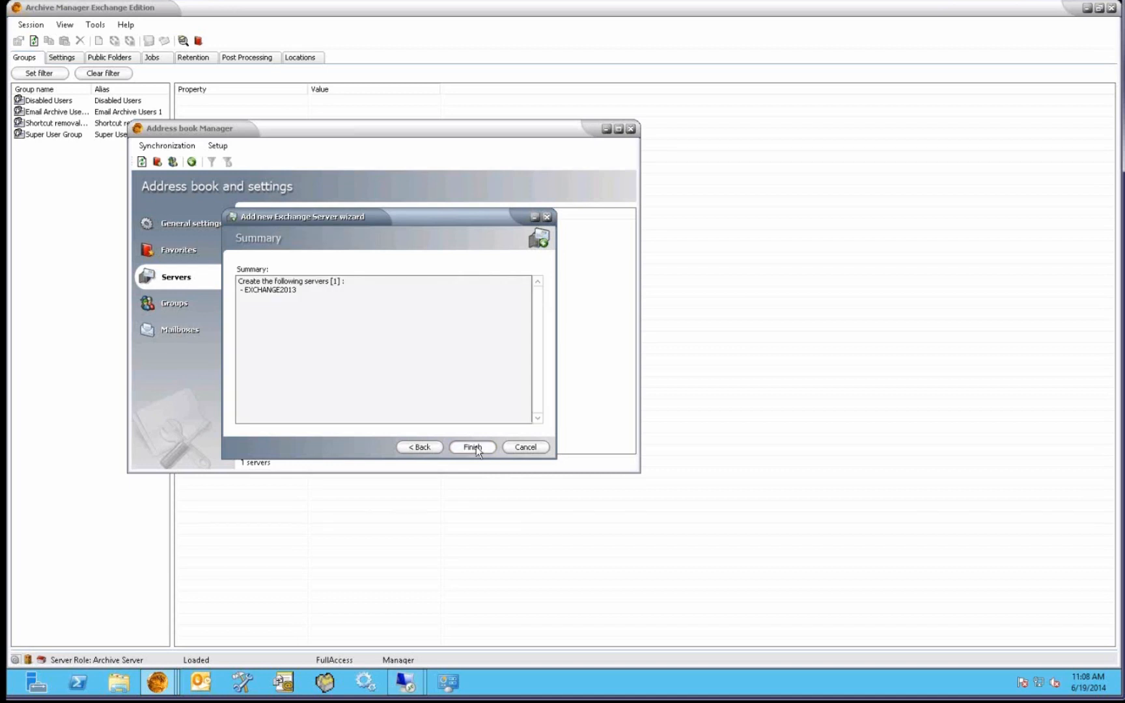
left_click(475, 446)
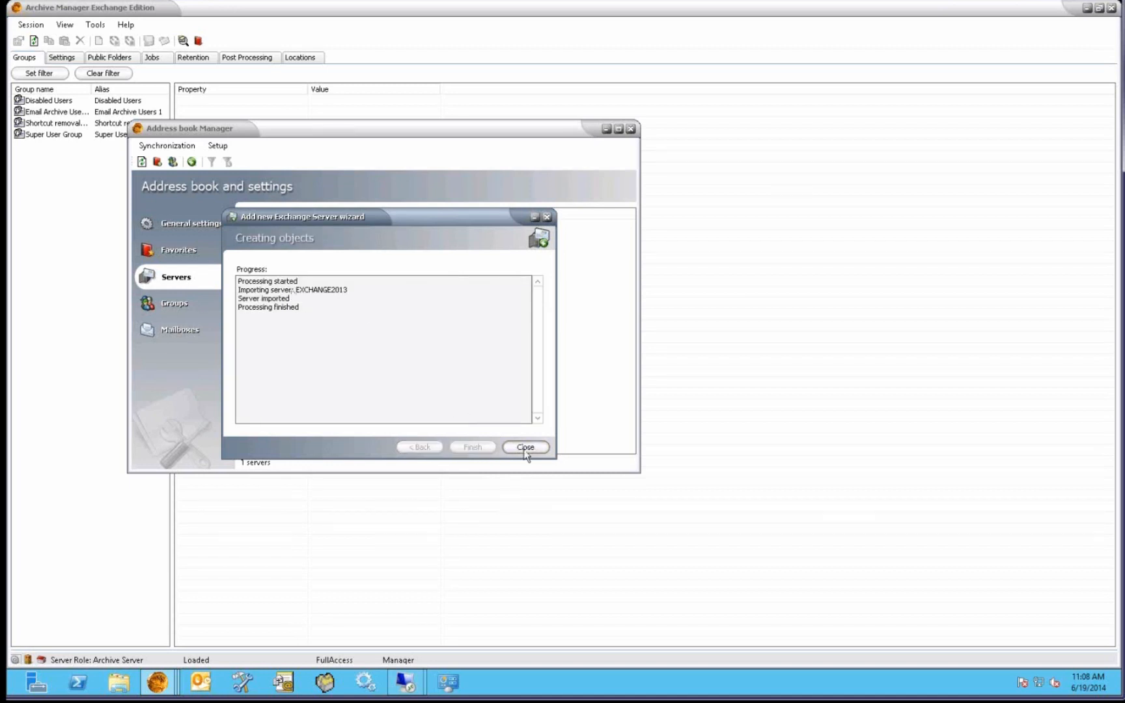
left_click(524, 447)
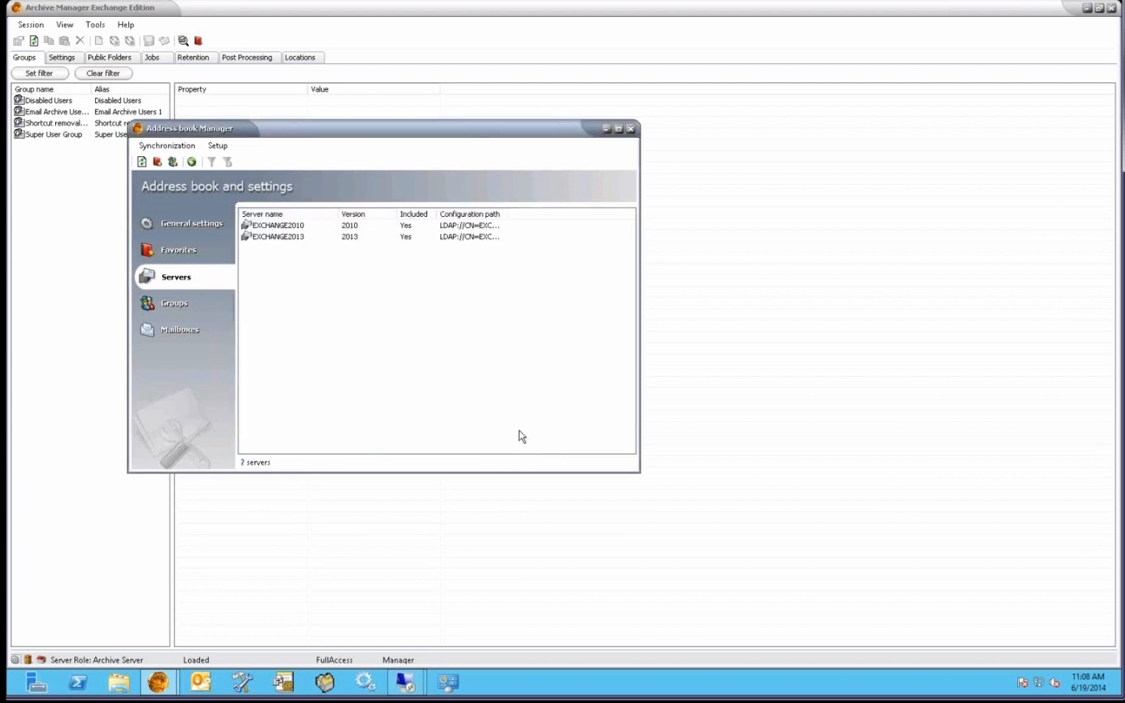
Examine the home server of each listed mailbox, widening the window and the Home server column, and close the Address book Manager.
left_click(309, 242)
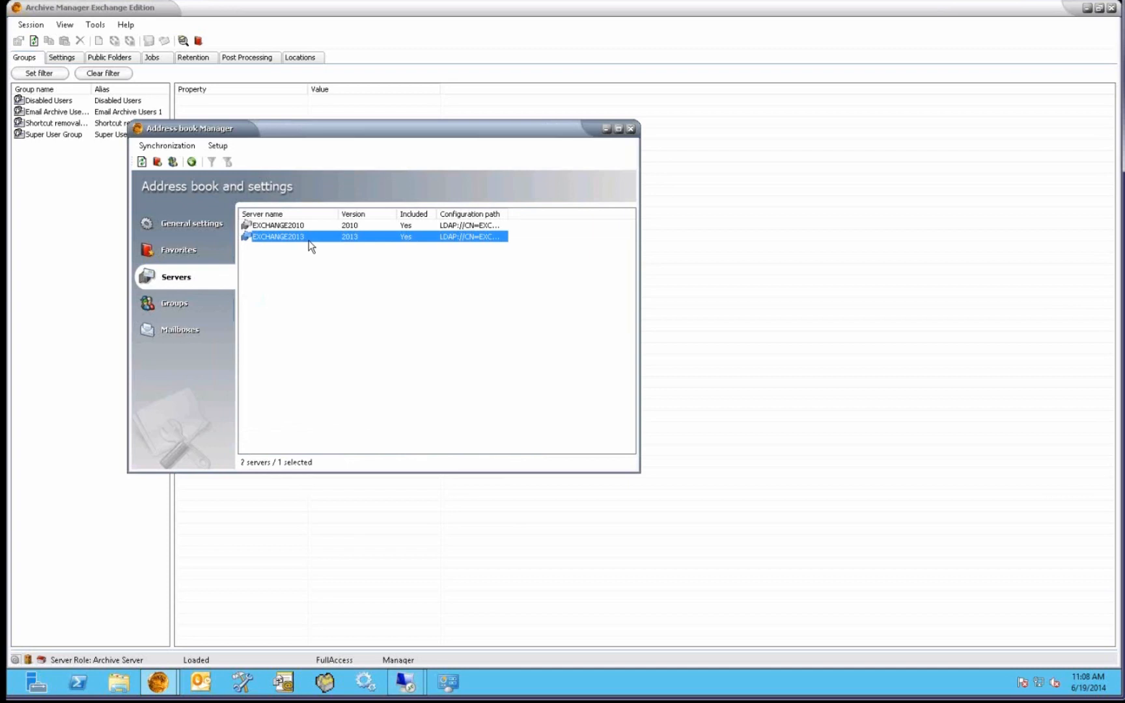
left_click(183, 331)
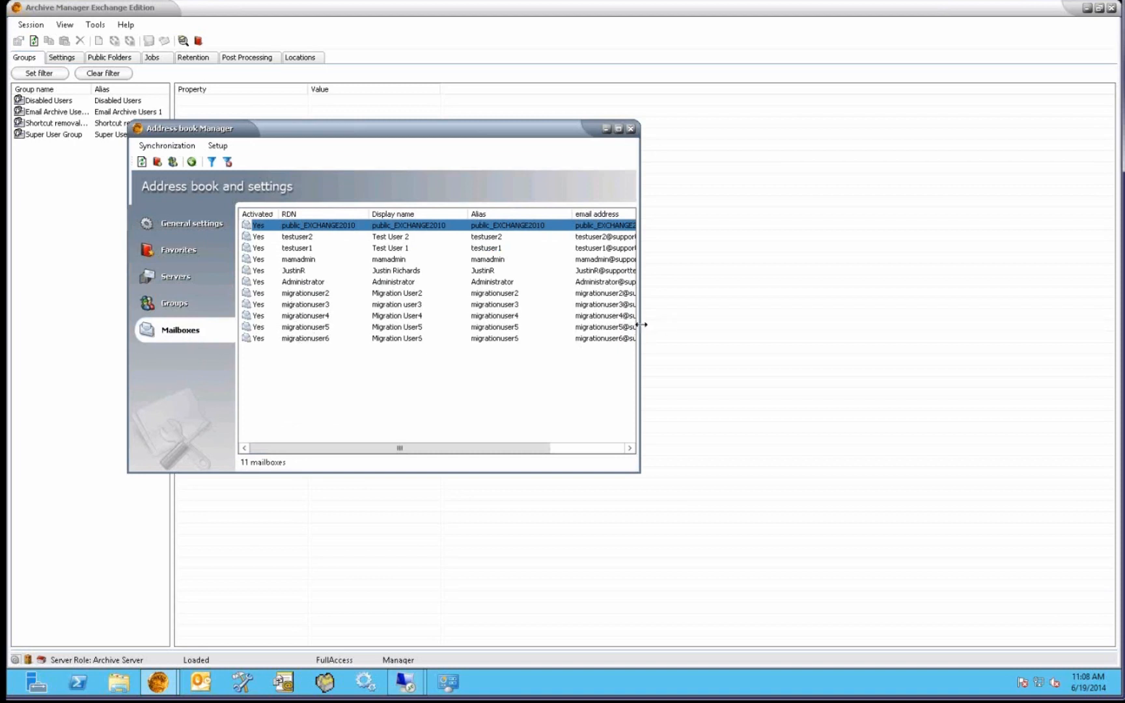
left_click(730, 328)
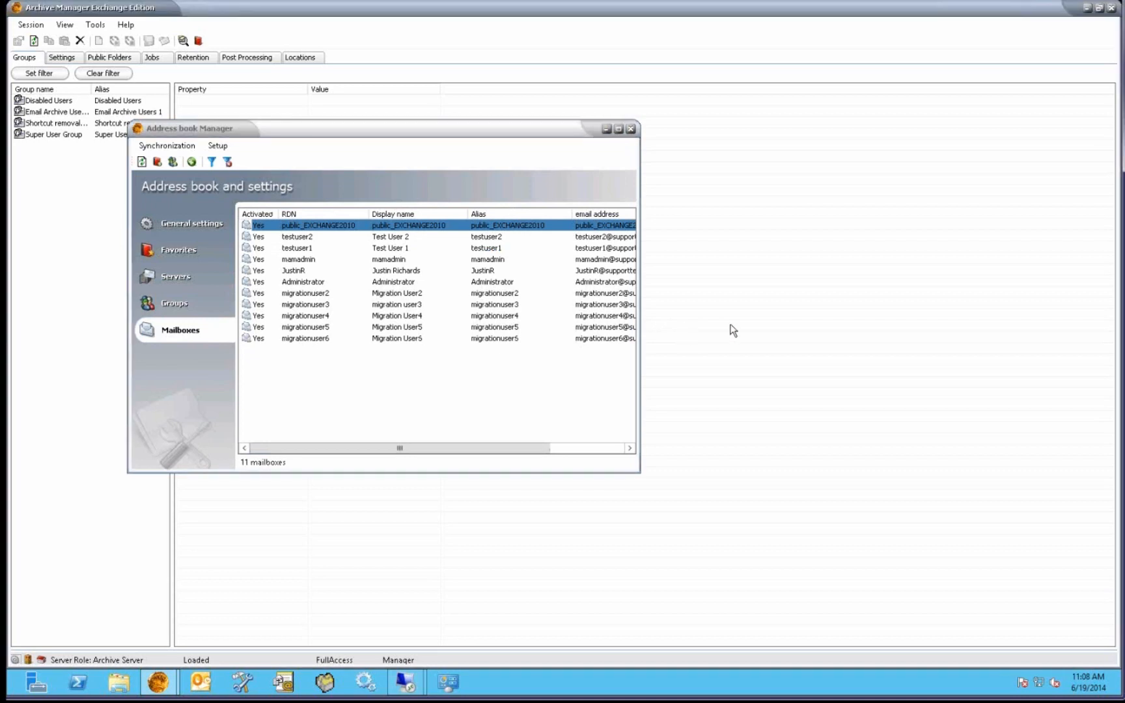
left_click(640, 381)
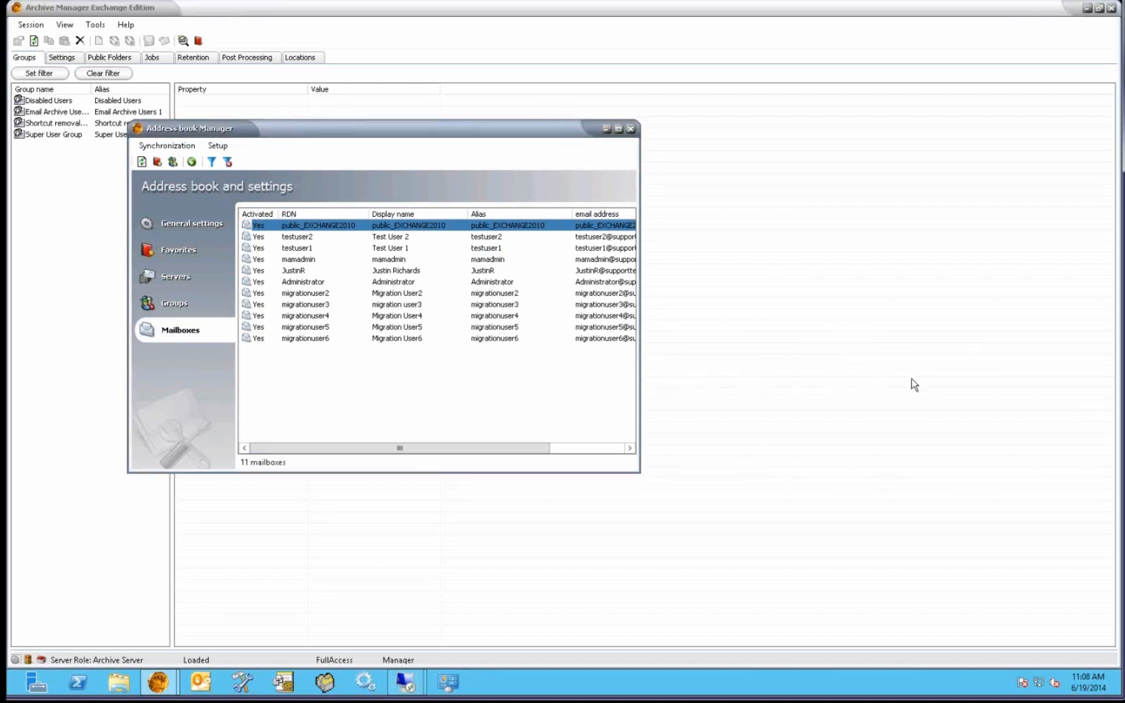
left_click_drag(537, 449, 622, 450)
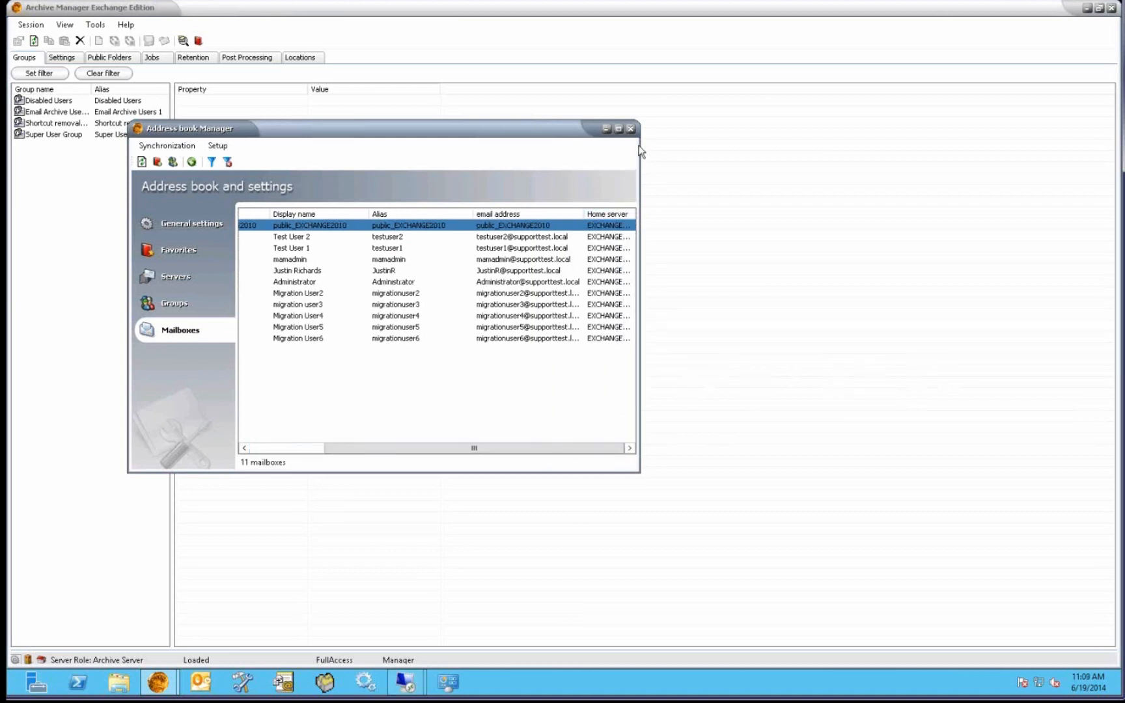
left_click_drag(639, 151, 944, 189)
left_click_drag(736, 214, 813, 216)
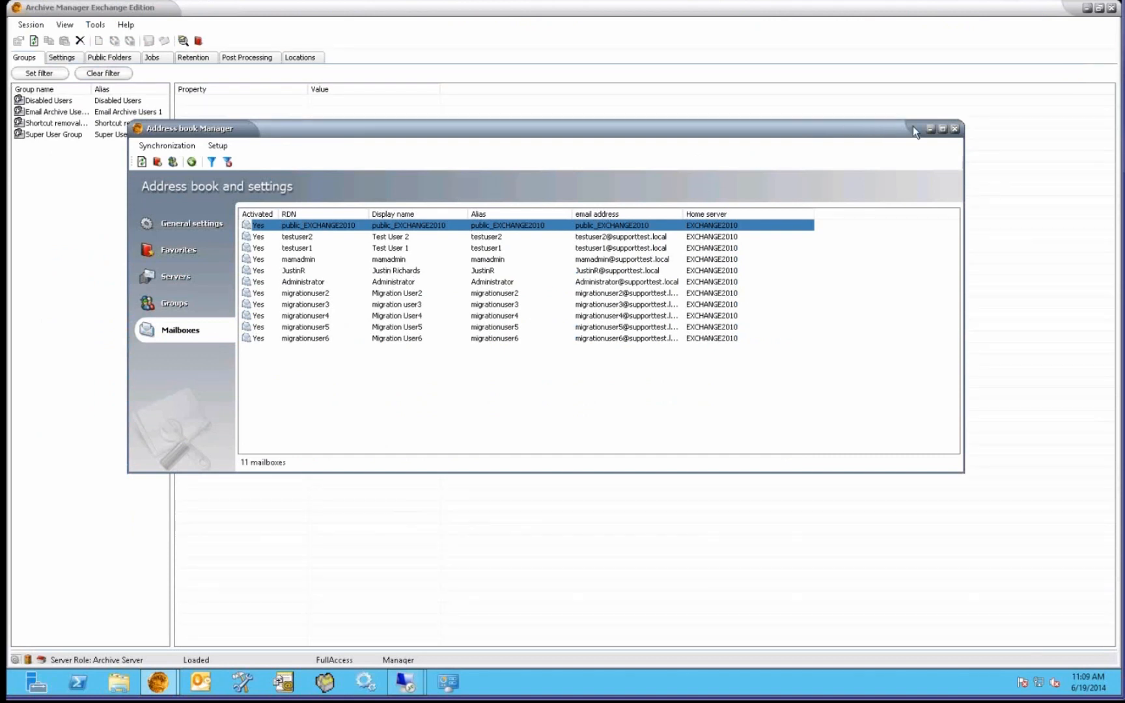
left_click(955, 129)
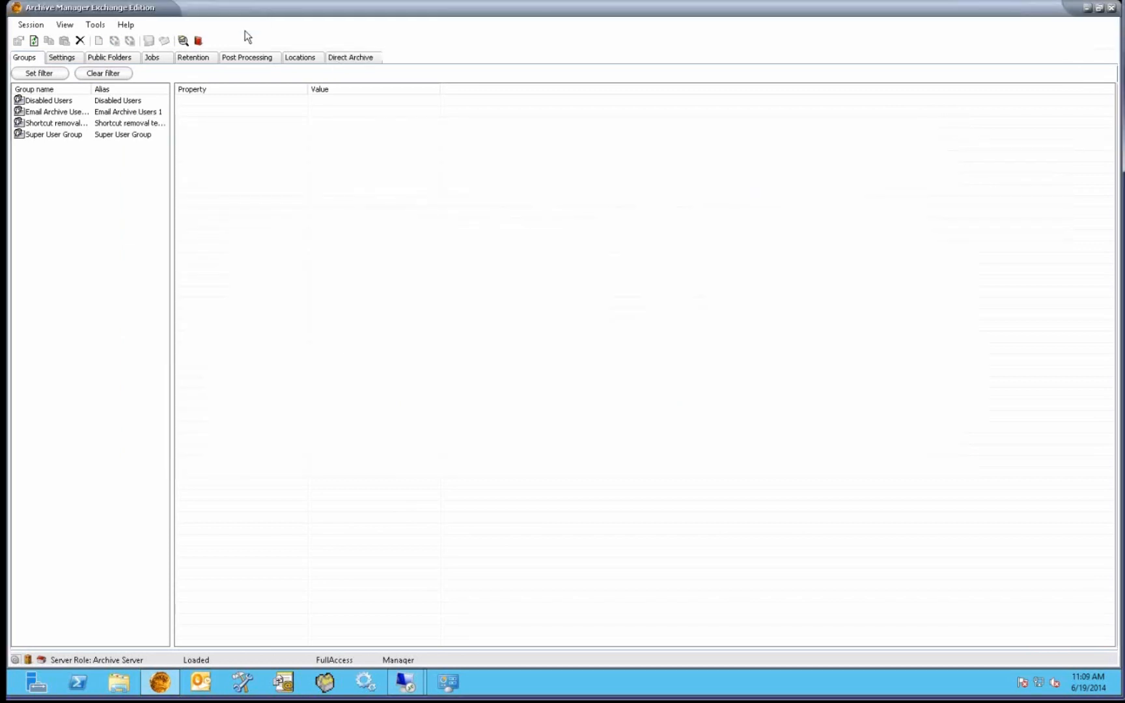
Reopen the Address book Manager and review its server list and available synchronization commands.
left_click(199, 40)
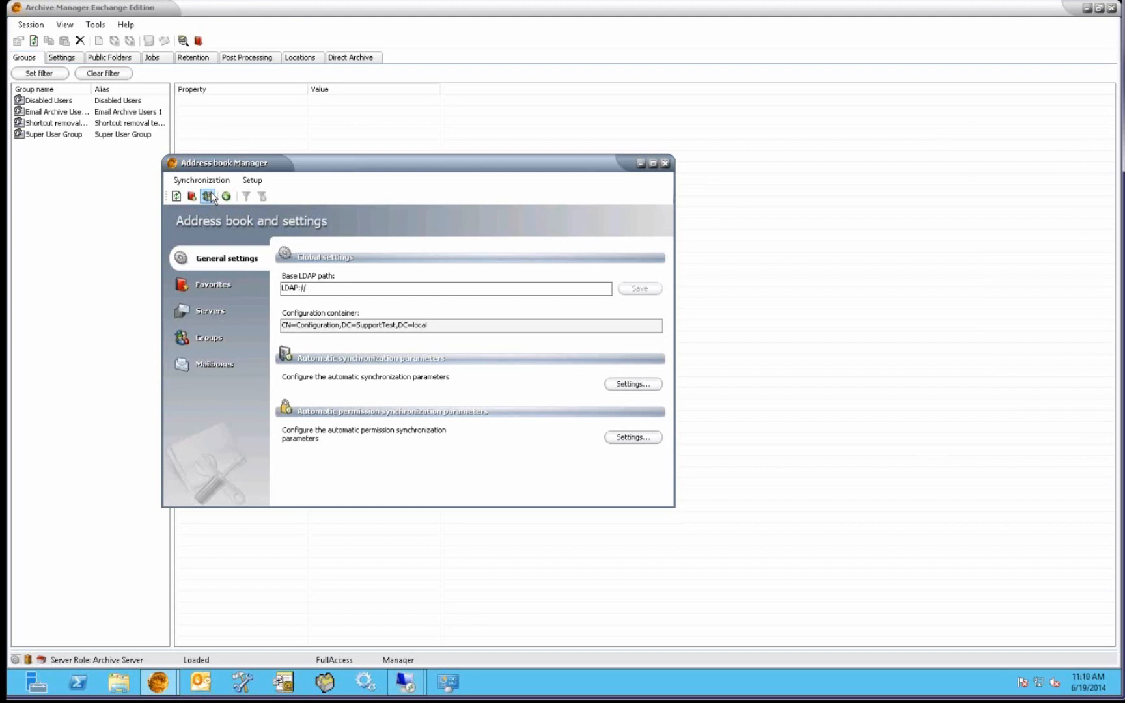
left_click(225, 312)
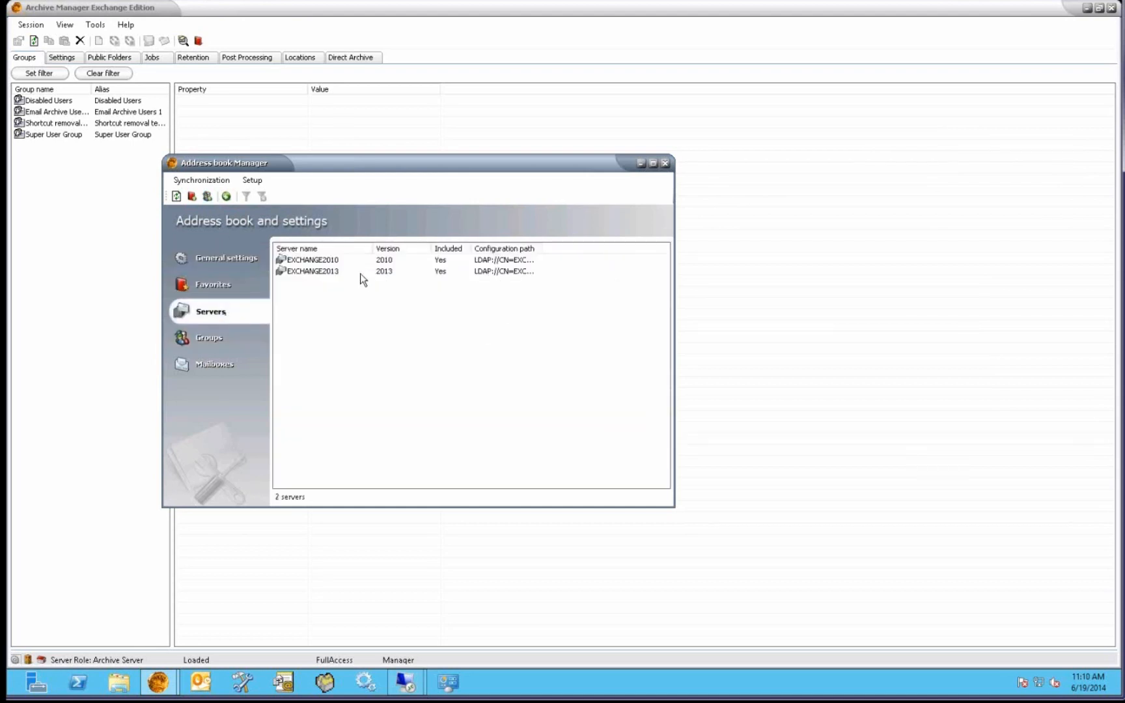
left_click(201, 181)
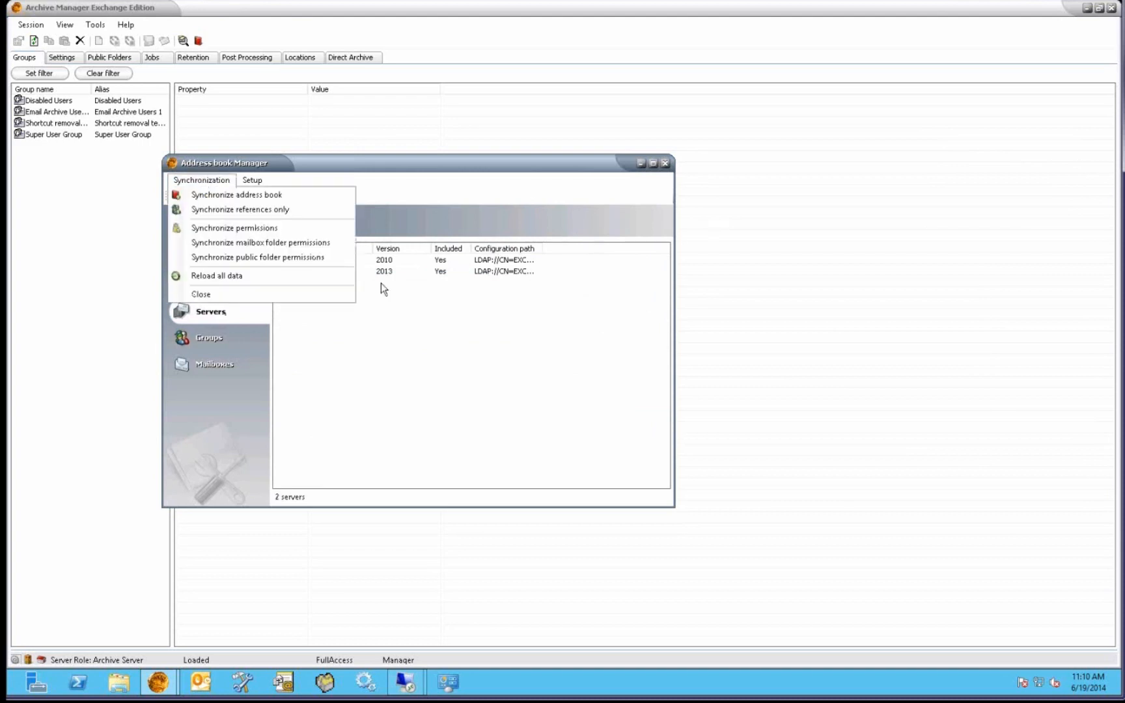
left_click(404, 303)
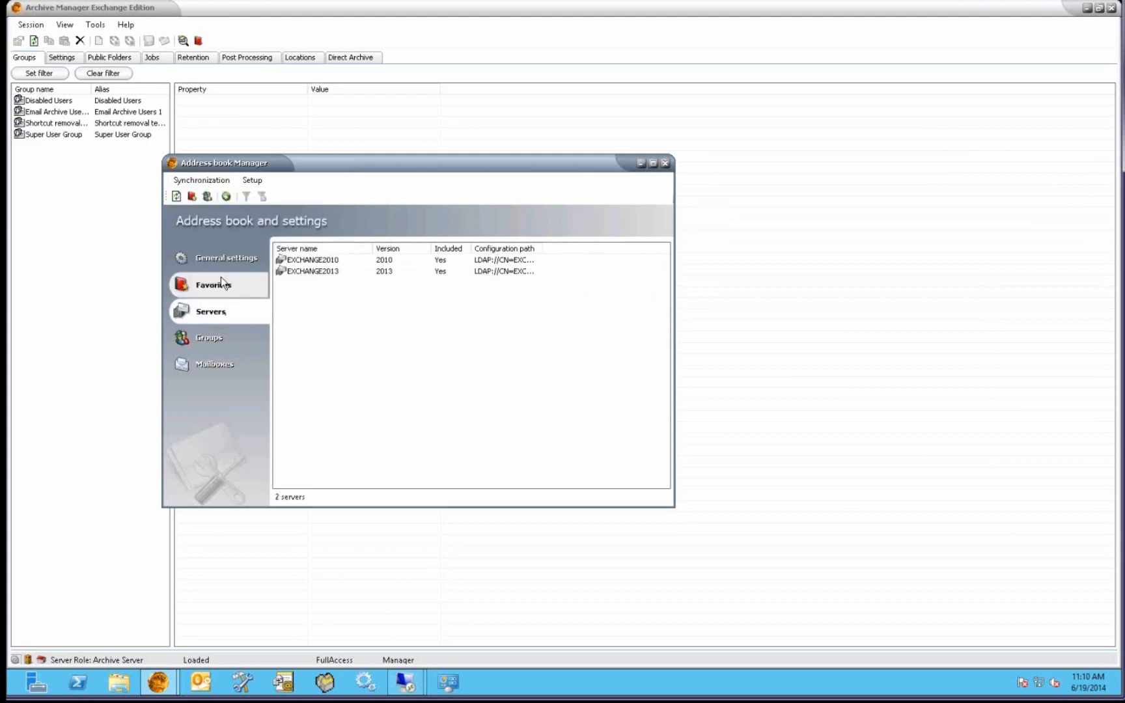
In the automatic synchronization parameters, allow and force mailbox and group updates, allow reference updates, and automatically import new group and mailbox members.
left_click(220, 260)
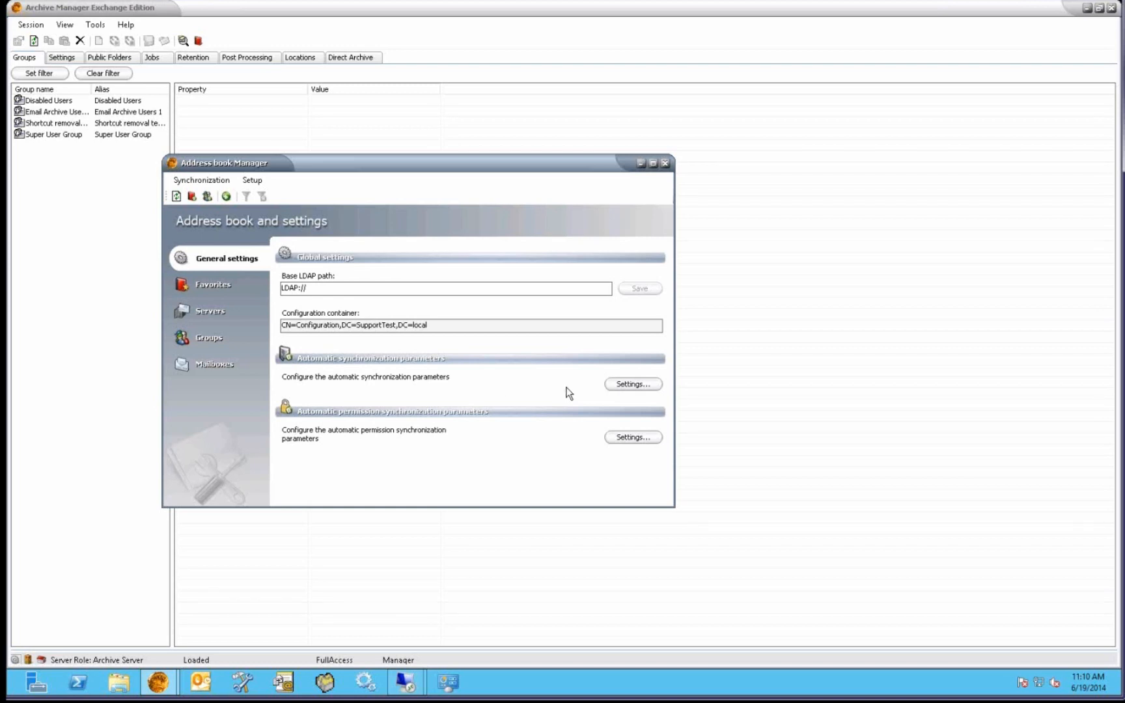
left_click(621, 384)
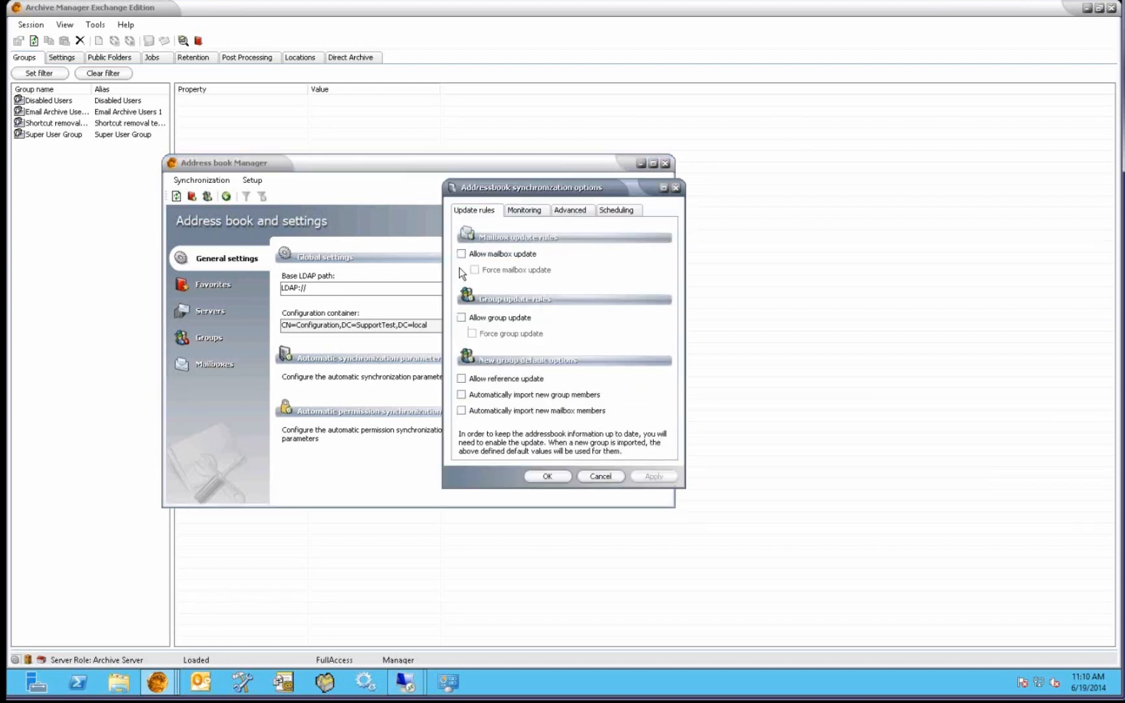
left_click(462, 254)
left_click(482, 271)
left_click(461, 318)
left_click(472, 334)
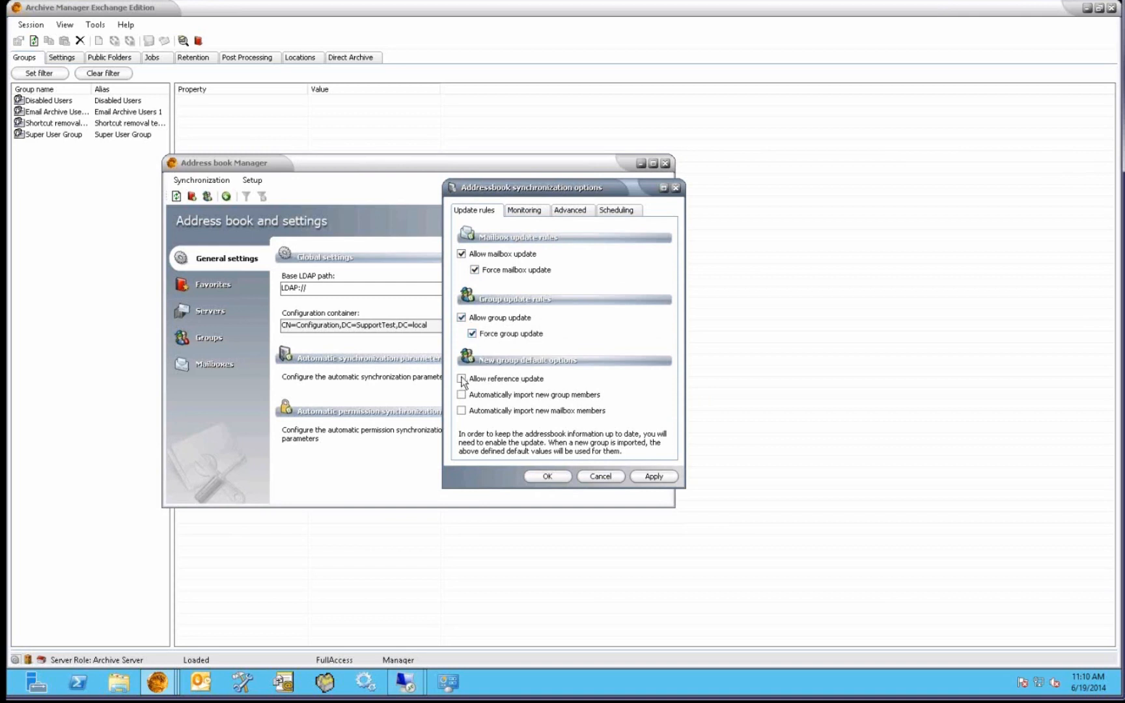
left_click(461, 378)
left_click(461, 395)
left_click(463, 411)
Schedule automatic address book synchronization for hours 0, 6, 12 and 18 from Monday through Sunday and save the options.
left_click(620, 211)
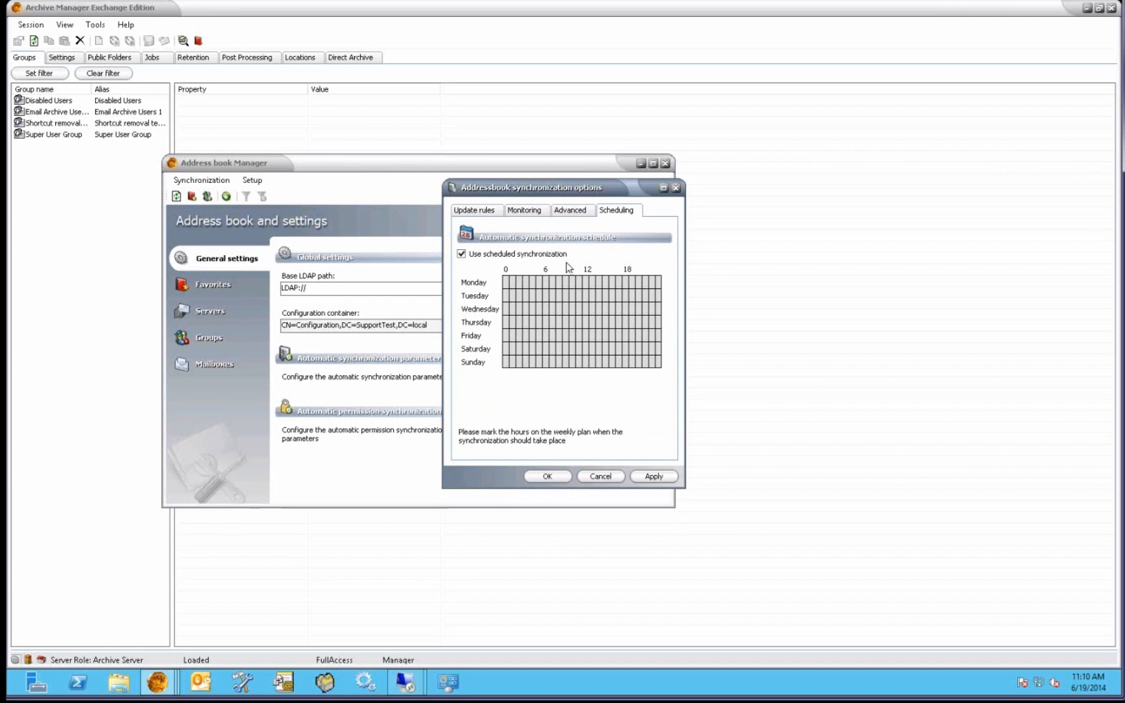
left_click_drag(505, 281, 507, 365)
left_click(545, 281)
left_click_drag(547, 311, 548, 366)
left_click_drag(586, 281, 588, 366)
left_click_drag(621, 282, 626, 367)
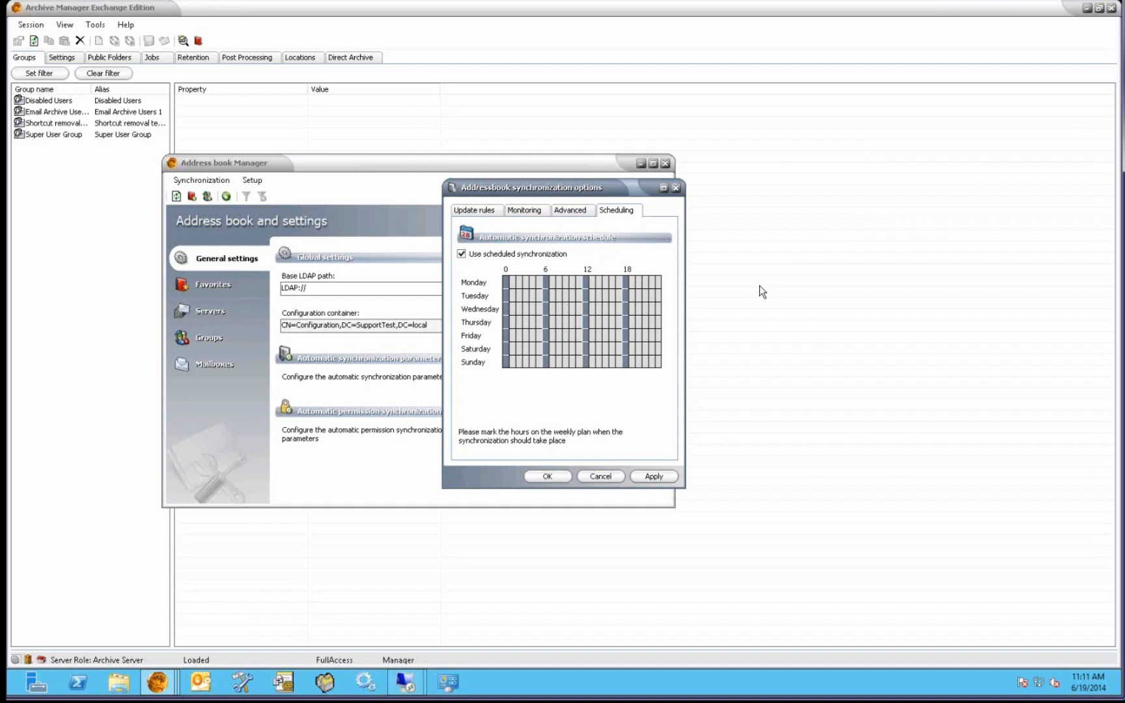
left_click(564, 477)
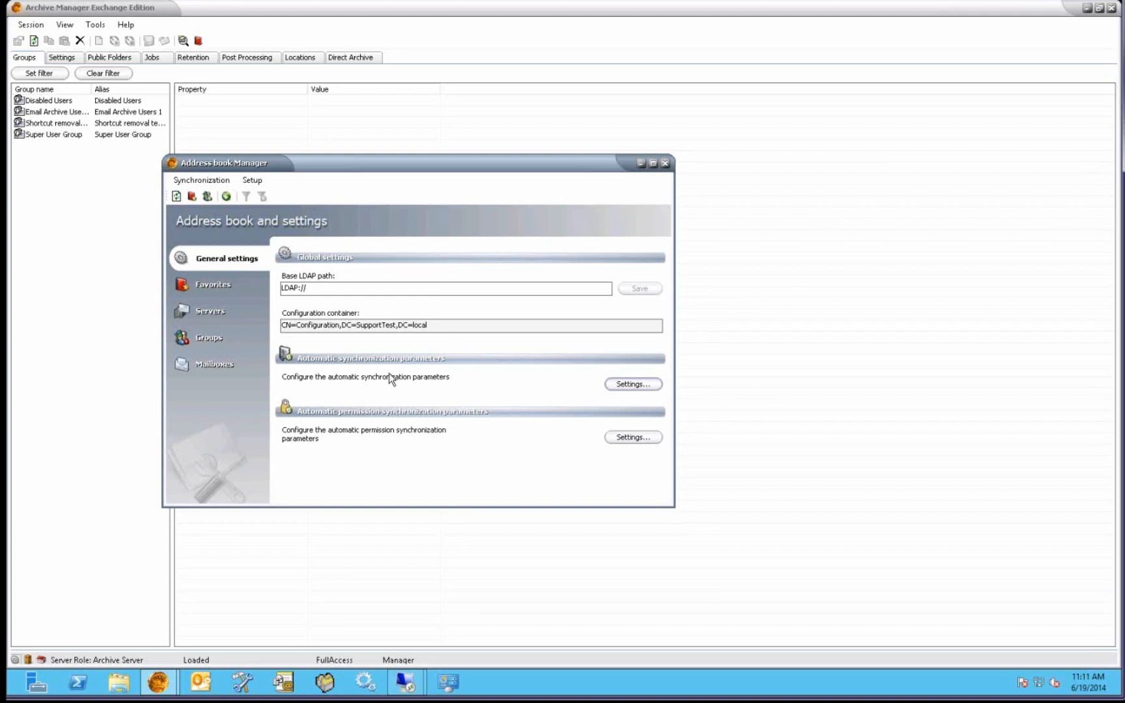
Run a manual address book synchronization with mailbox migration allowed.
left_click(213, 181)
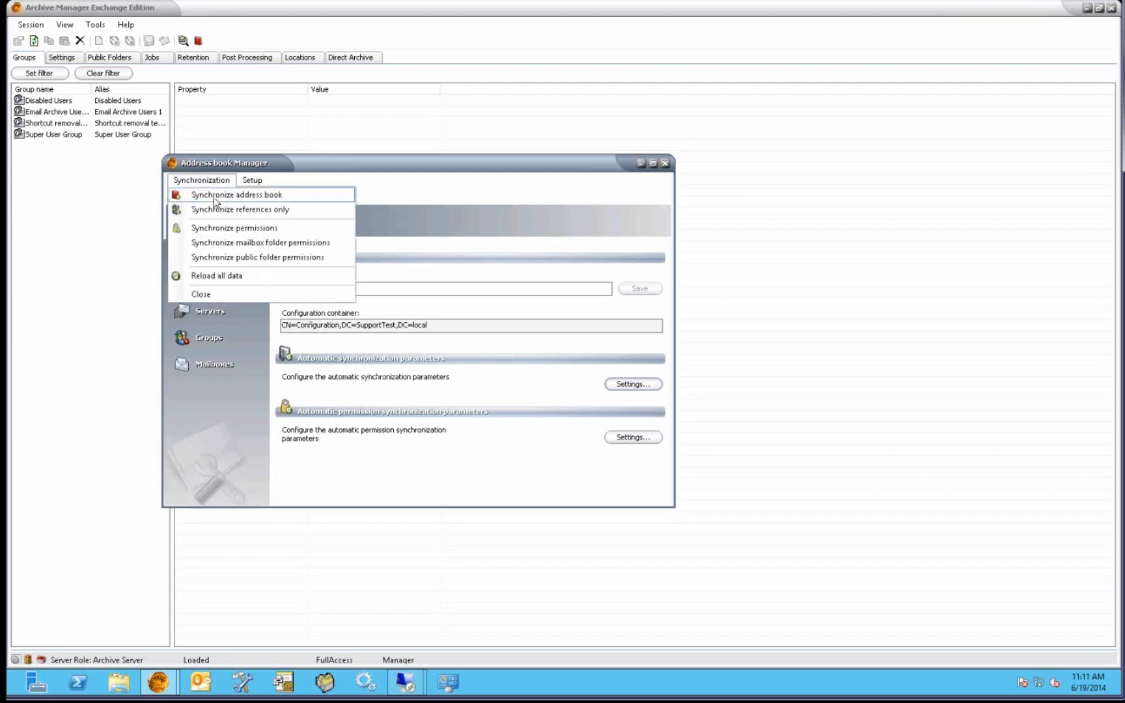
left_click(215, 199)
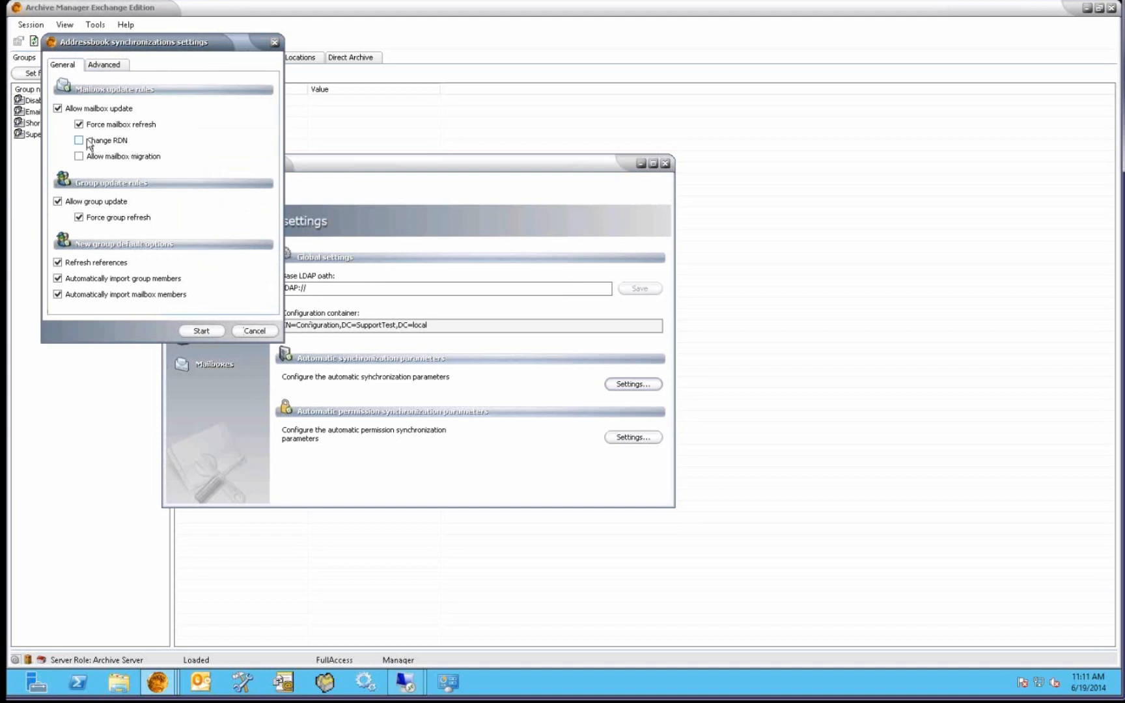
left_click(79, 157)
left_click(203, 332)
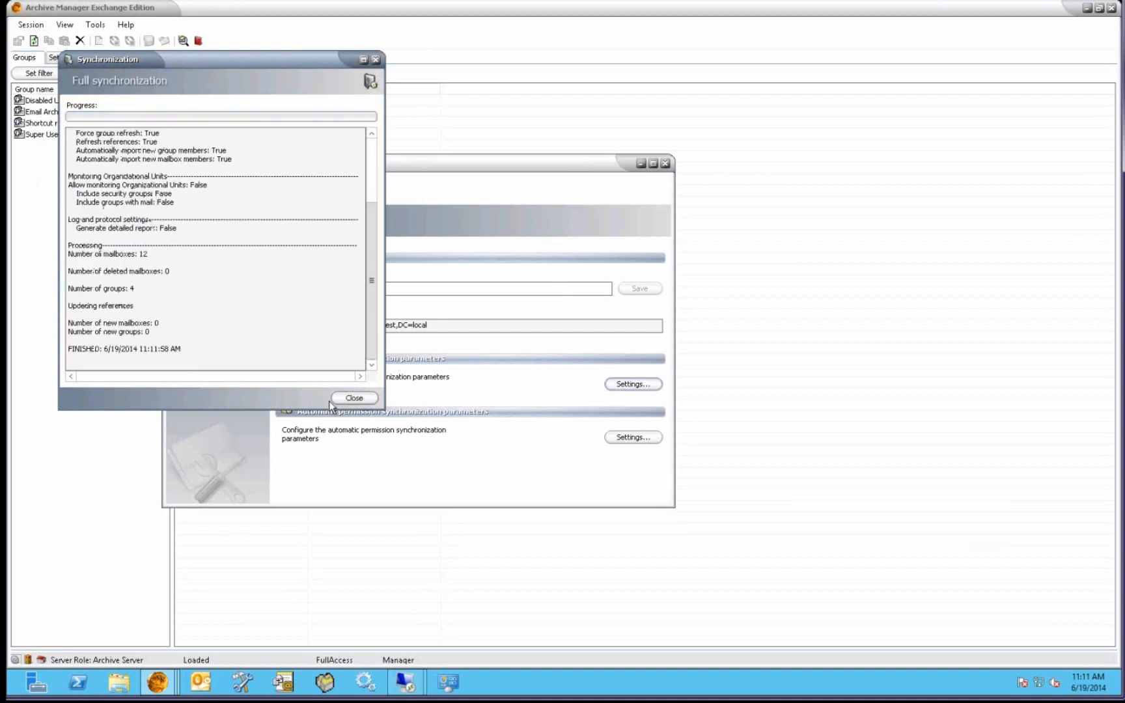
Close the synchronization report and display the Address book Manager's mailbox list wide enough to read the Home server column.
left_click(353, 398)
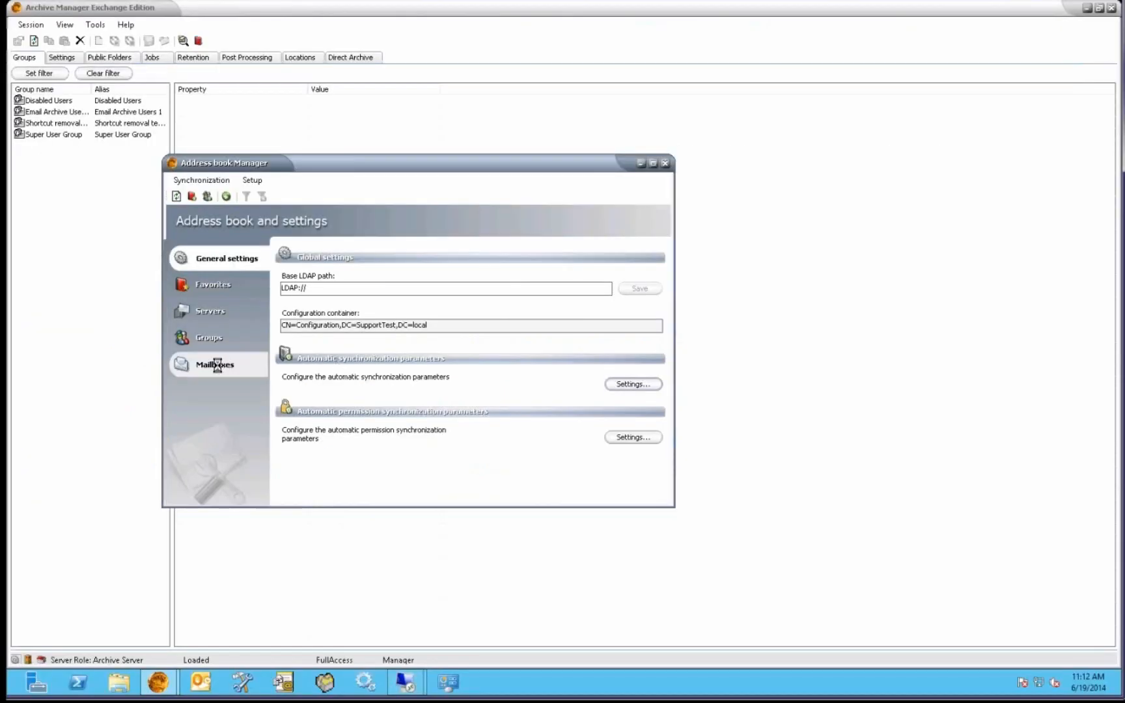
left_click(217, 366)
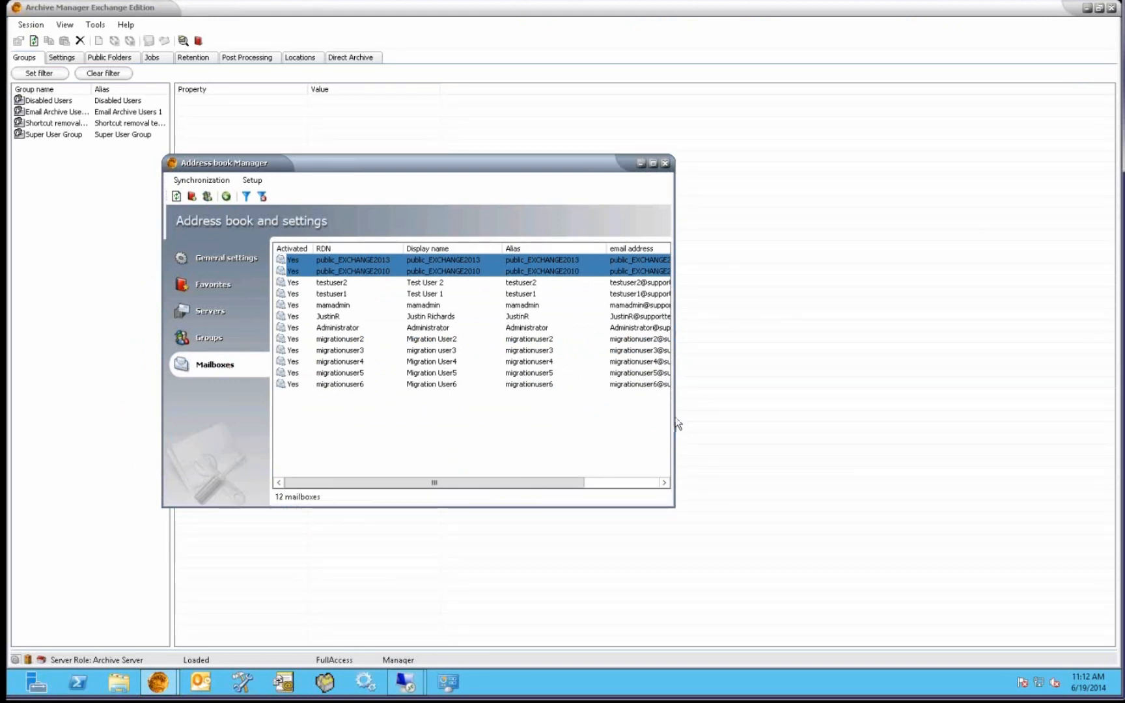
left_click_drag(674, 423, 1078, 422)
left_click_drag(770, 248, 916, 250)
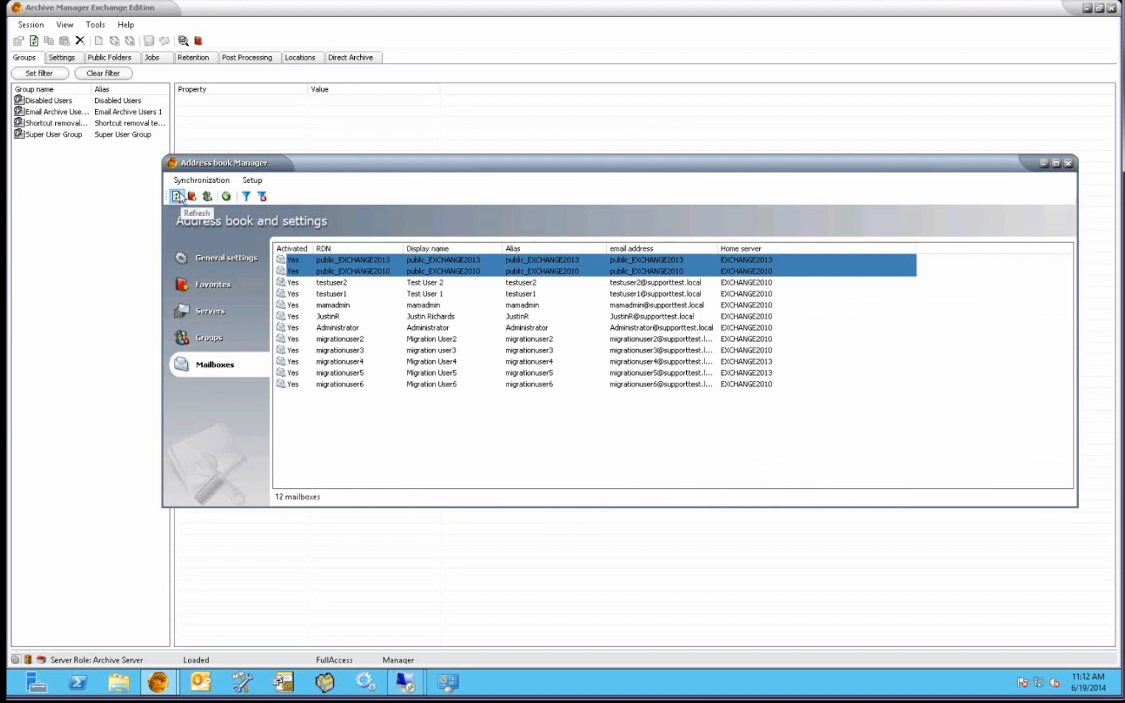
Check the home servers of migrationuser4, migrationuser5 and public_EXCHANGE2013 in the mailbox list, and close the Address book Manager.
left_click(749, 363)
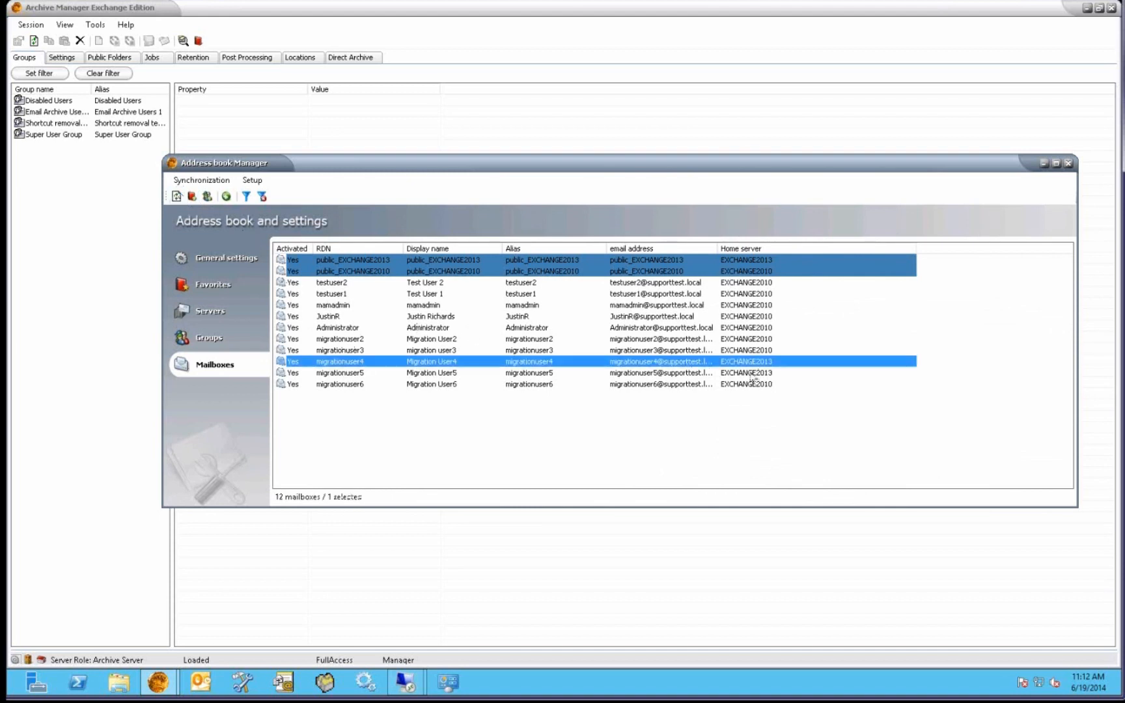
left_click(682, 375)
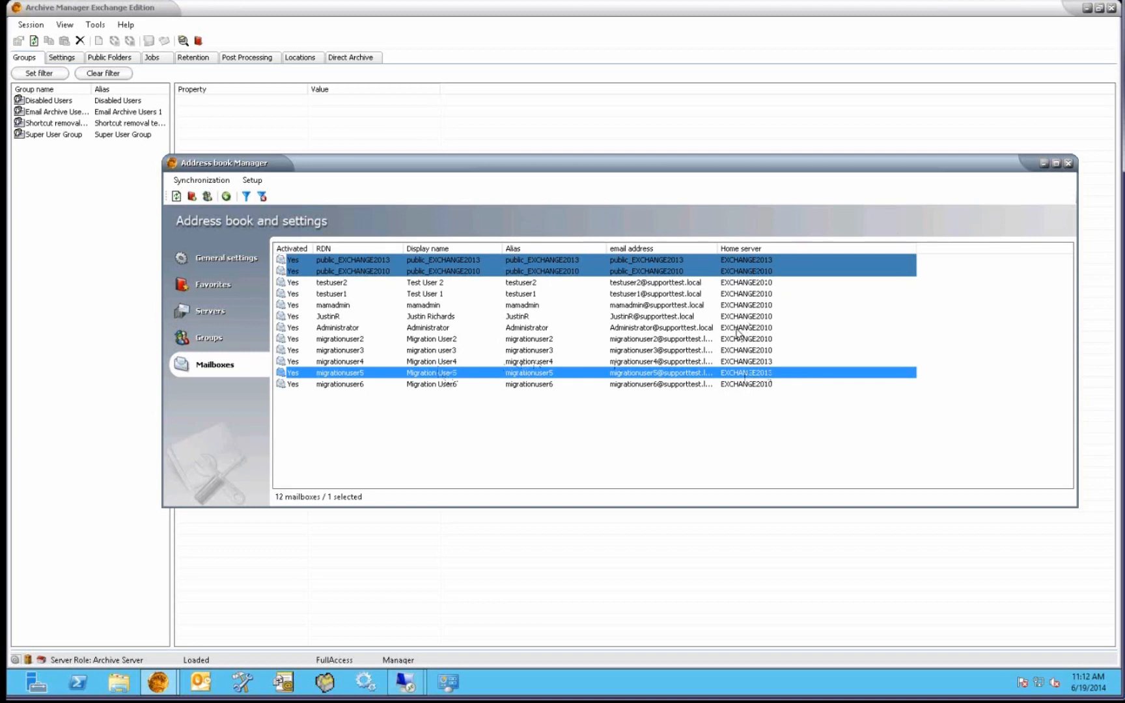
left_click(521, 260)
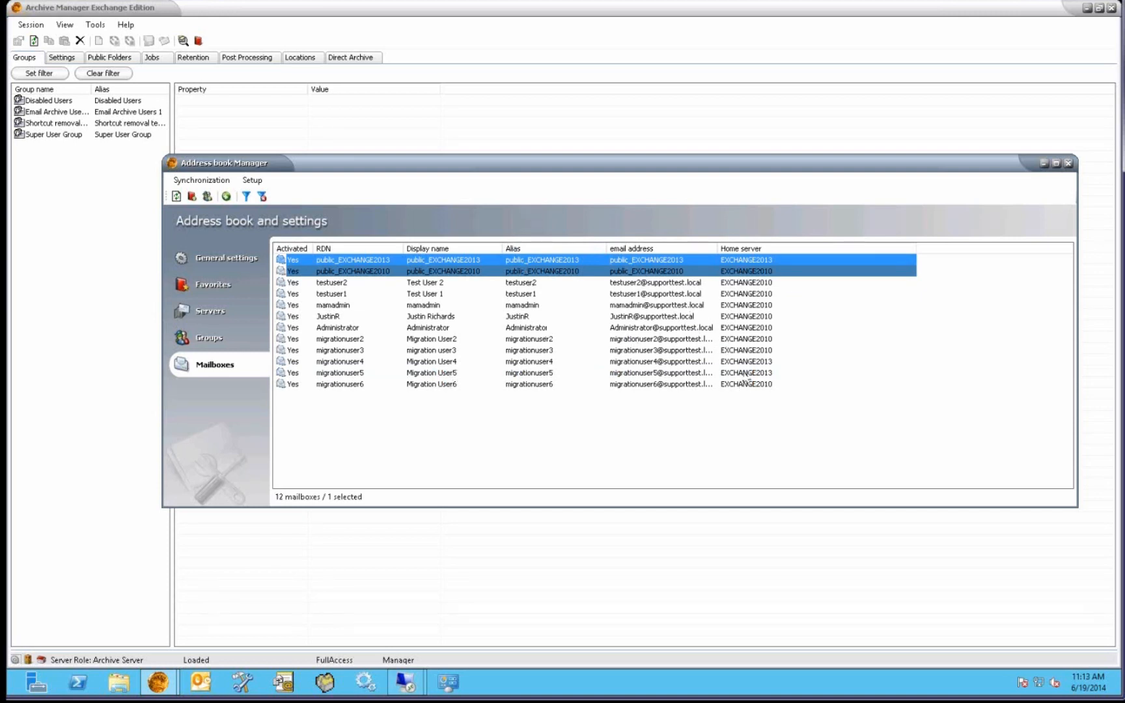
left_click(747, 373)
left_click(737, 362)
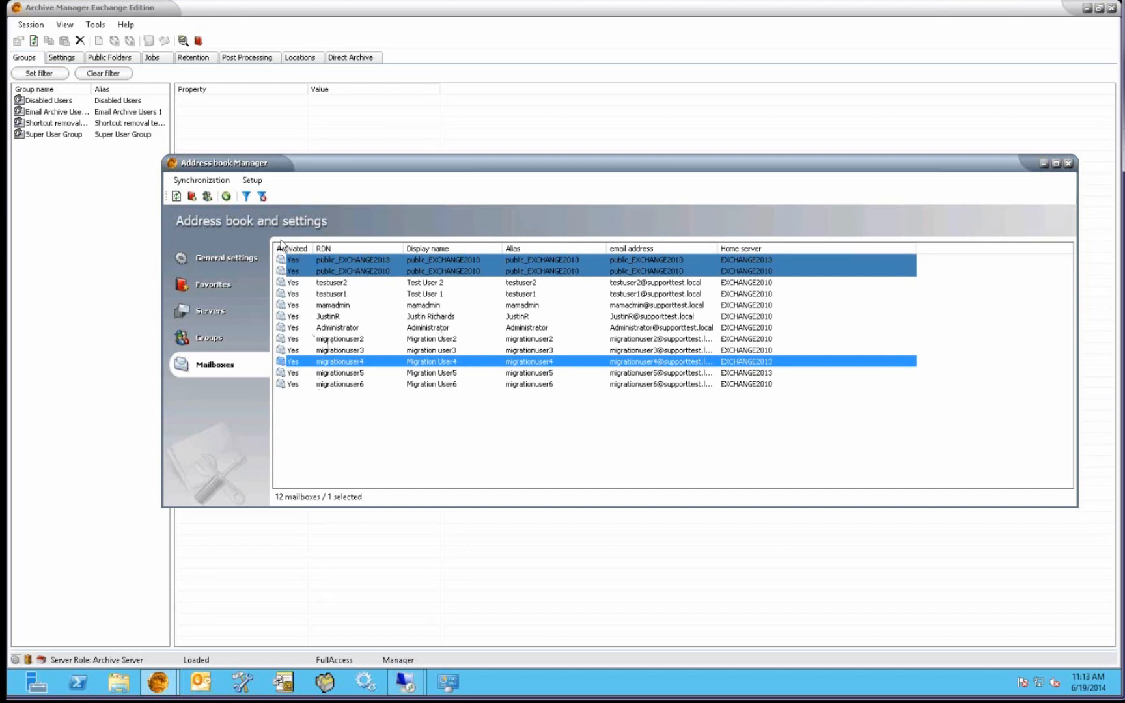
left_click(1069, 165)
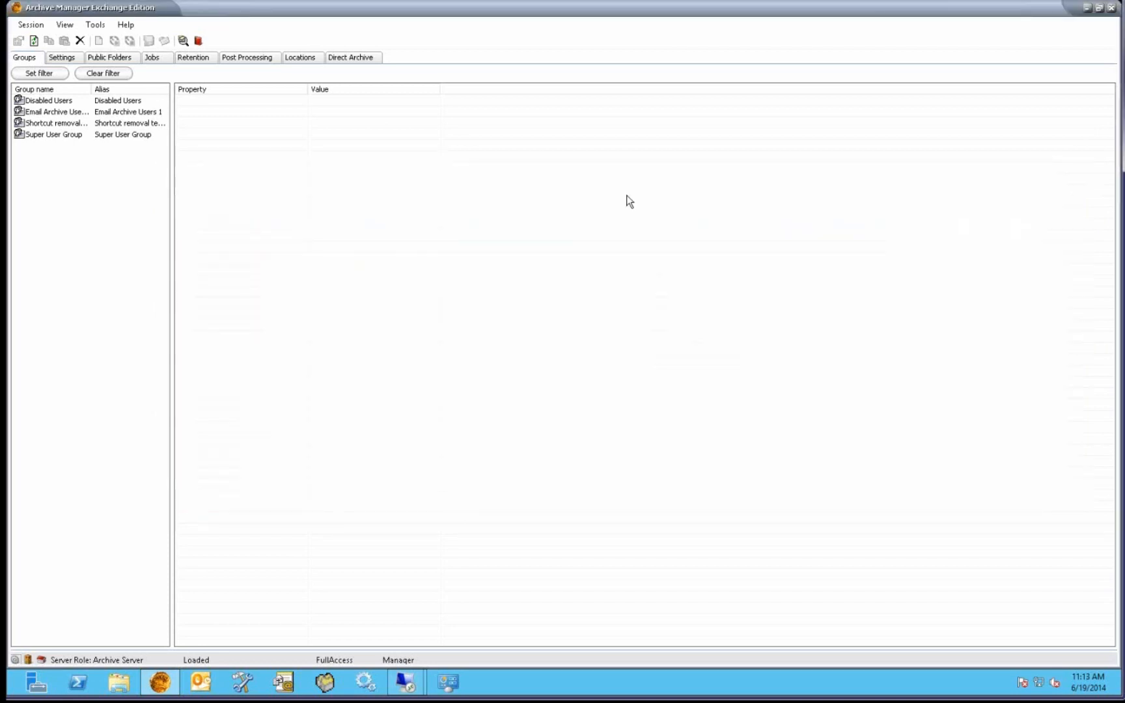
Switch to the Archiver/Restorer view and search its mailboxes for "migration".
left_click(65, 25)
left_click(79, 70)
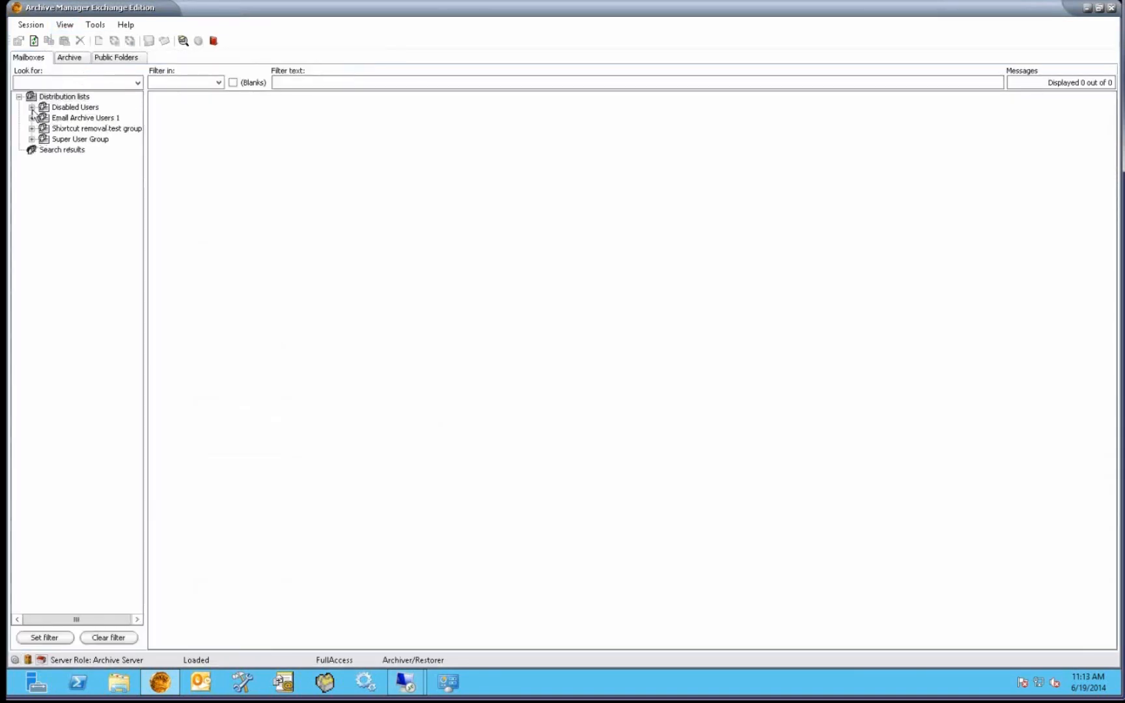
left_click(62, 82)
type("migration")
key("Return")
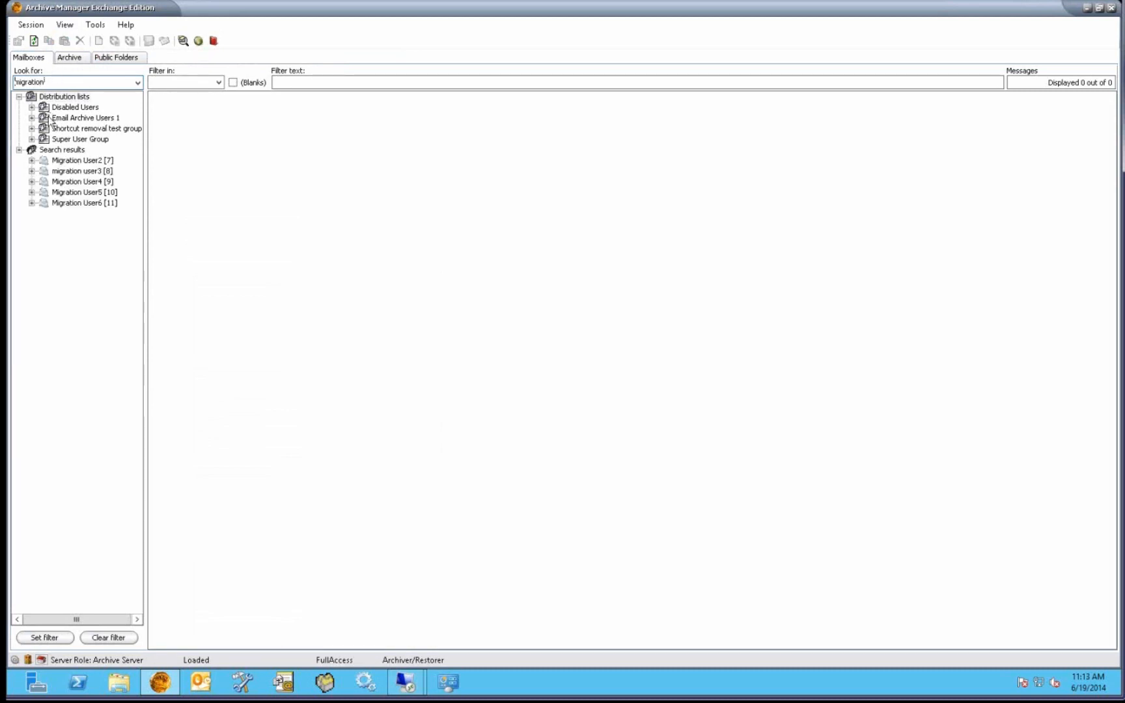
Try to open the Migration User4 mailbox from the search results and read the error details.
left_click(30, 182)
left_click(498, 365)
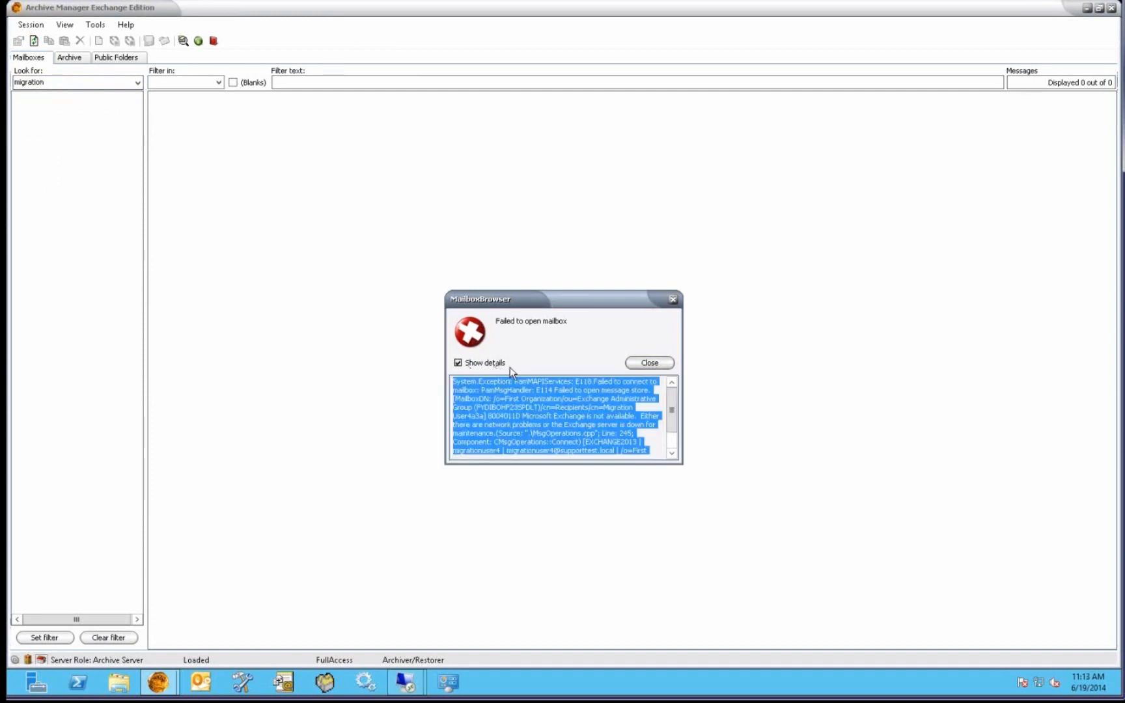
left_click(650, 362)
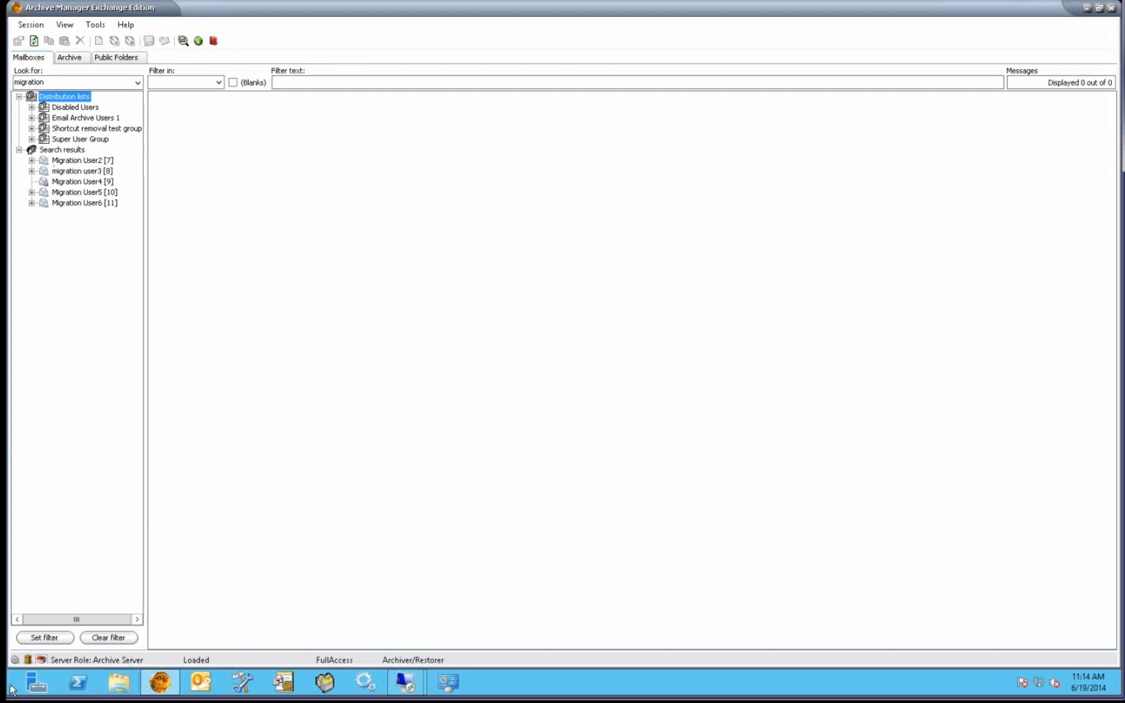
Open the mail profile list from Control Panel's Mail (32-bit) settings and select the eprof_MAPI_exchange2013 profile.
left_click(446, 685)
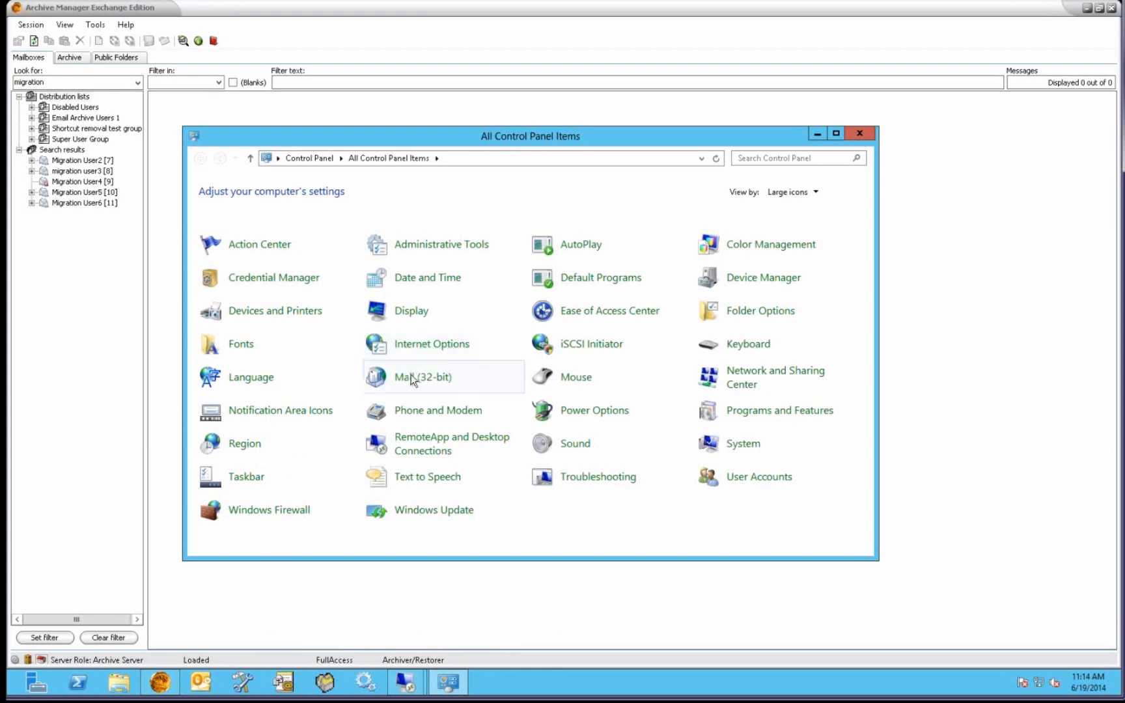
left_click(446, 380)
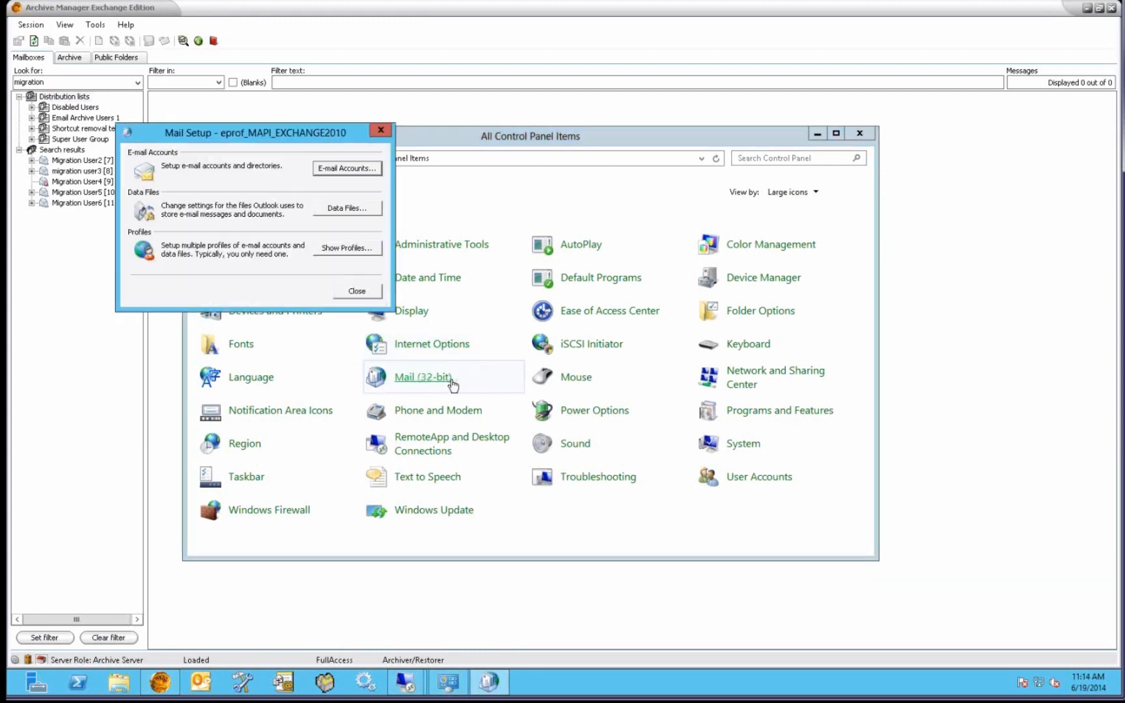
left_click(342, 249)
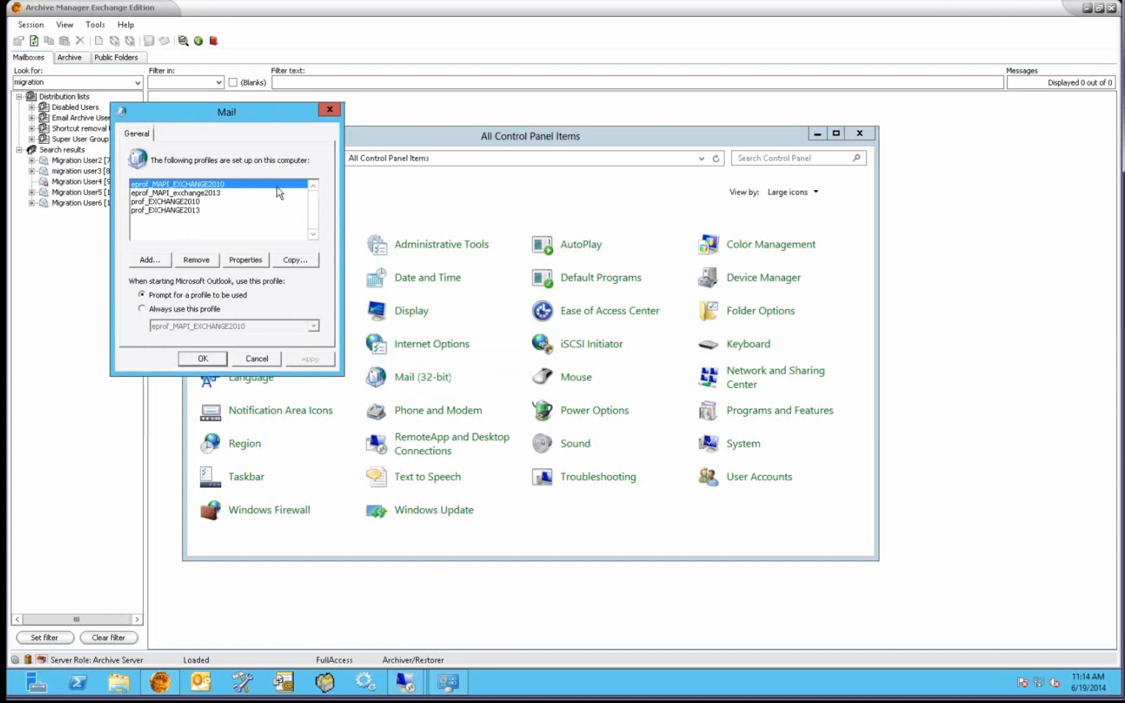
left_click(189, 208)
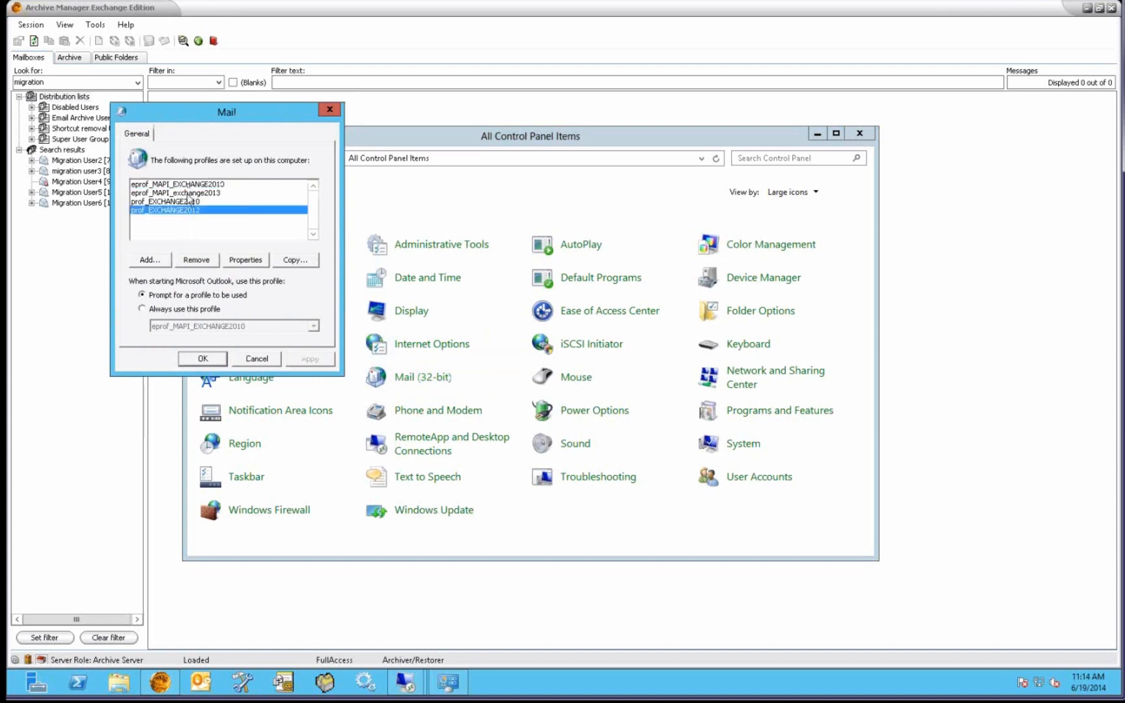
left_click(187, 193)
left_click(181, 209)
left_click(216, 191)
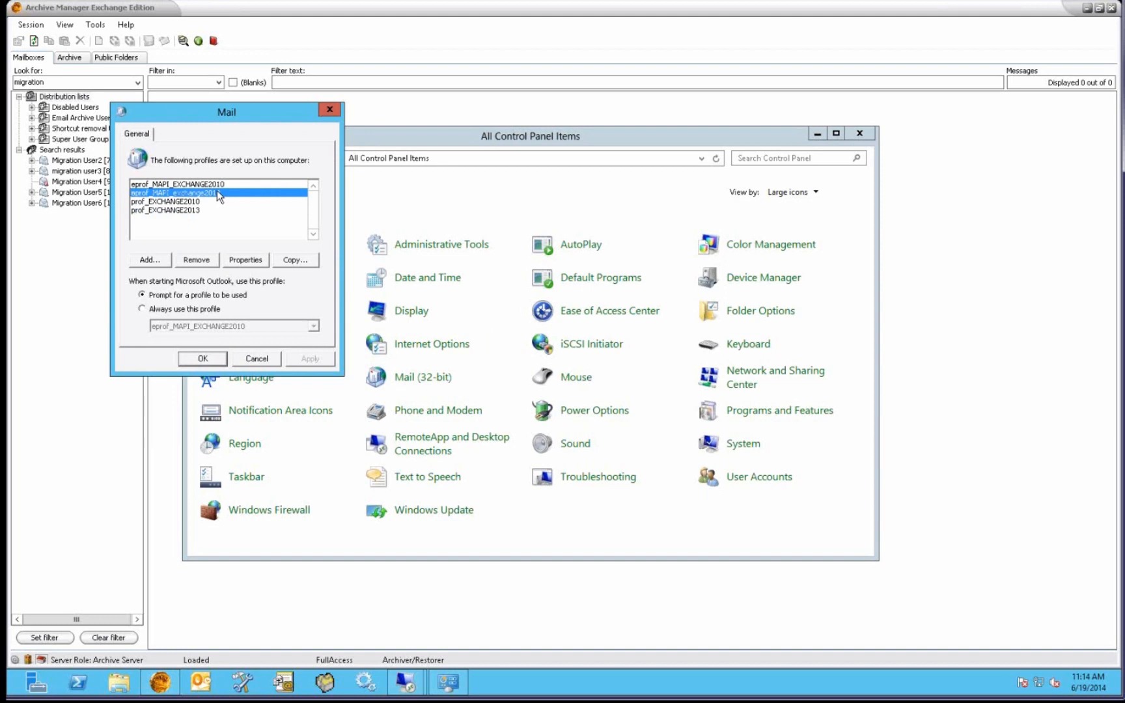
Turn off Cached Exchange Mode for the Exchange account in the eprof_MAPI_exchange2013 profile and close its setup.
left_click(245, 259)
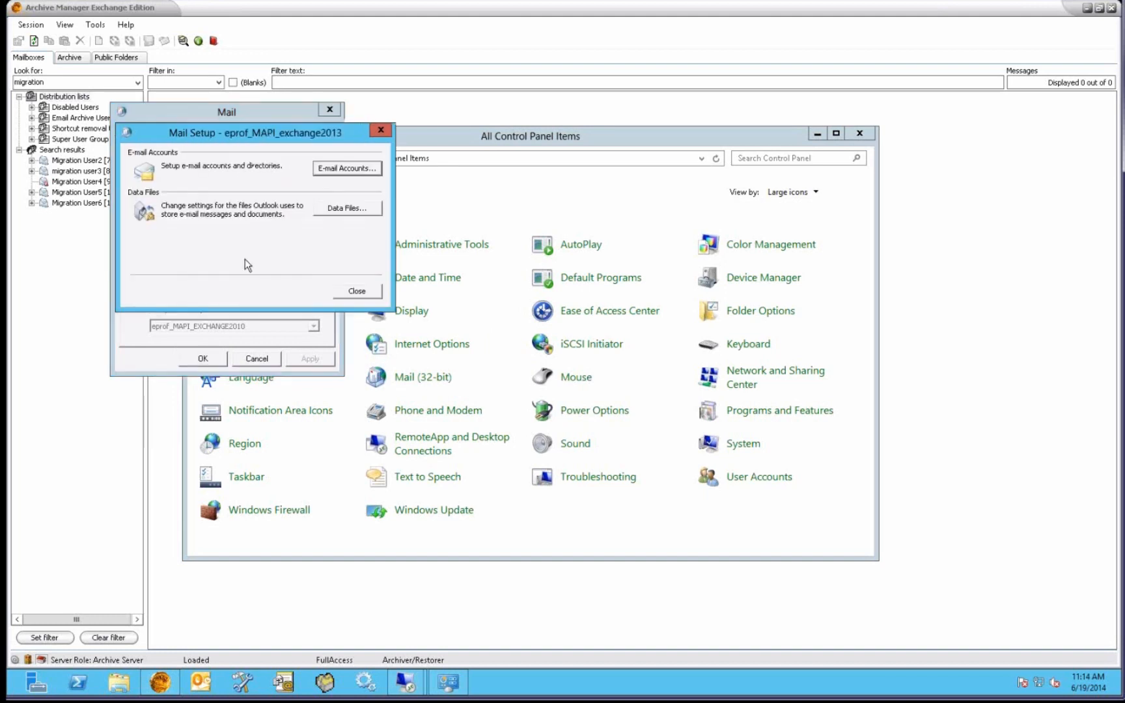
left_click(341, 171)
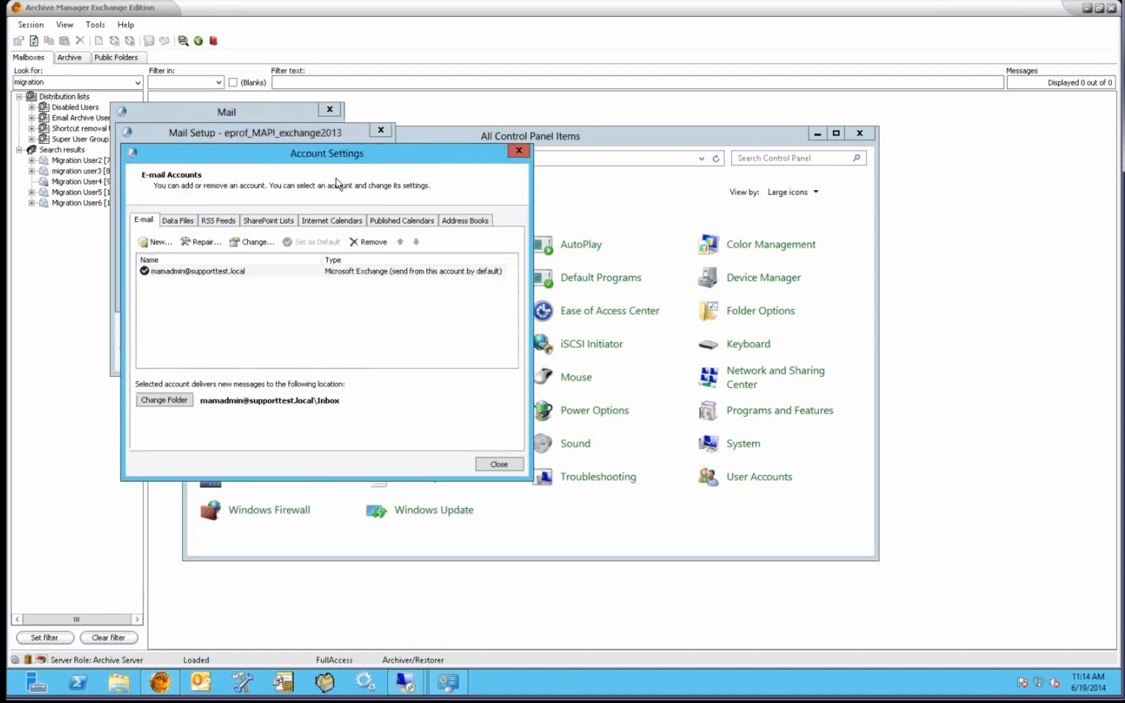
left_click(230, 271)
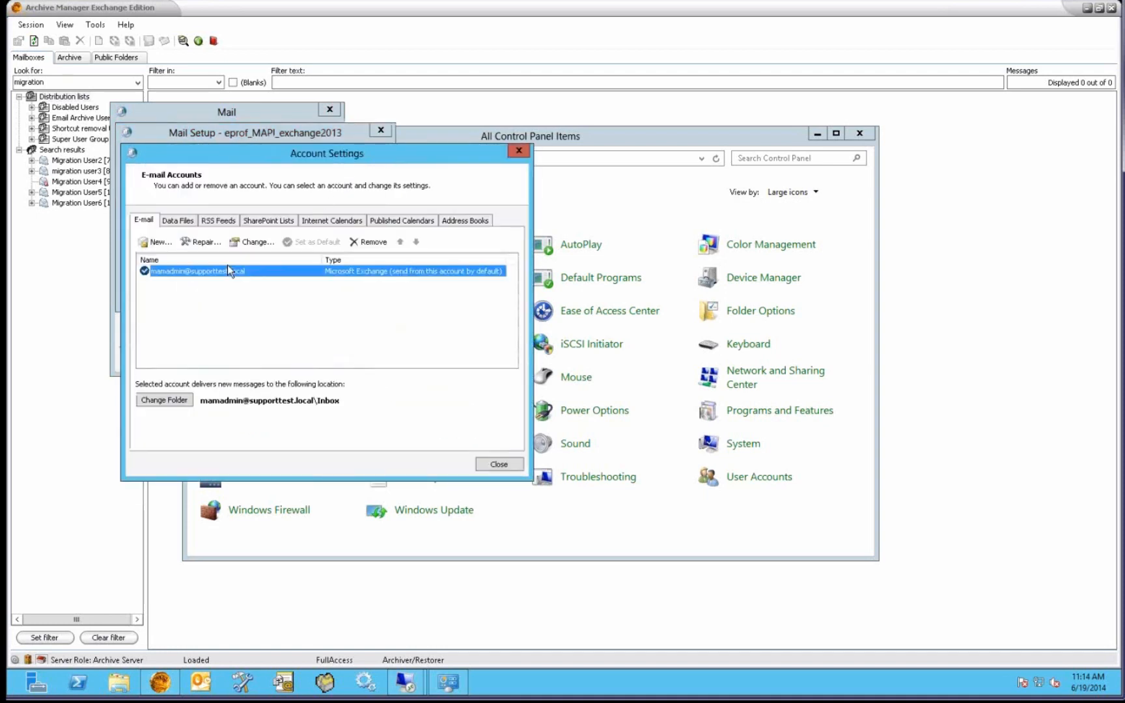
left_click(250, 241)
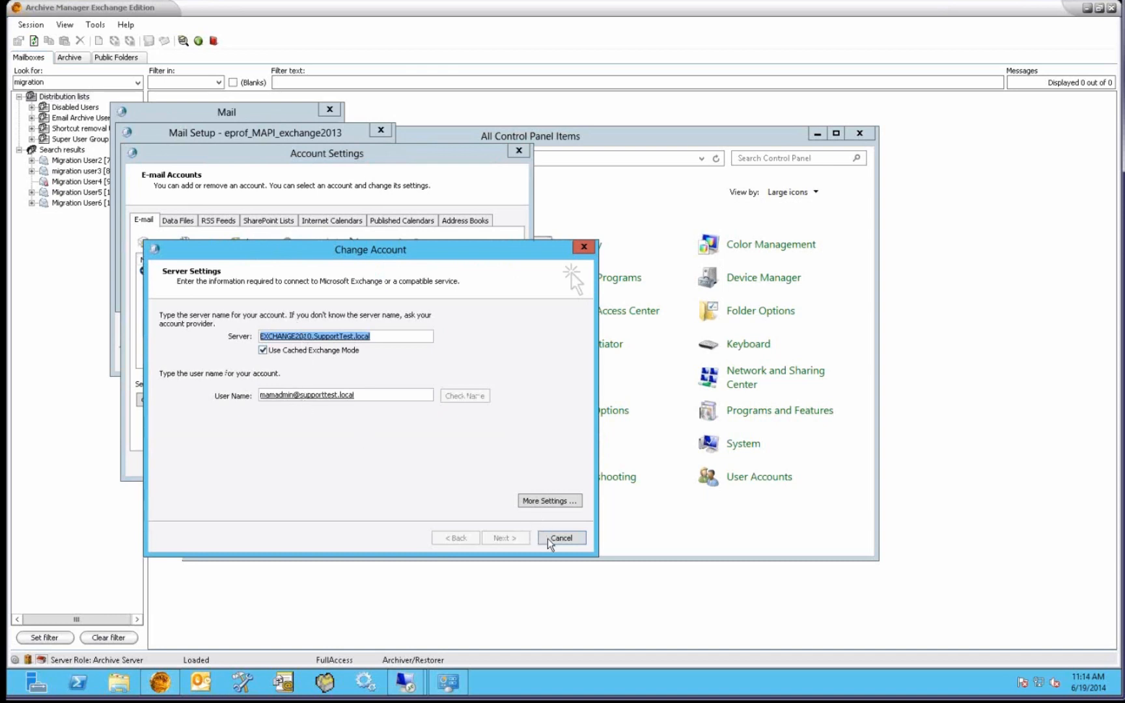
left_click(316, 398)
left_click(263, 351)
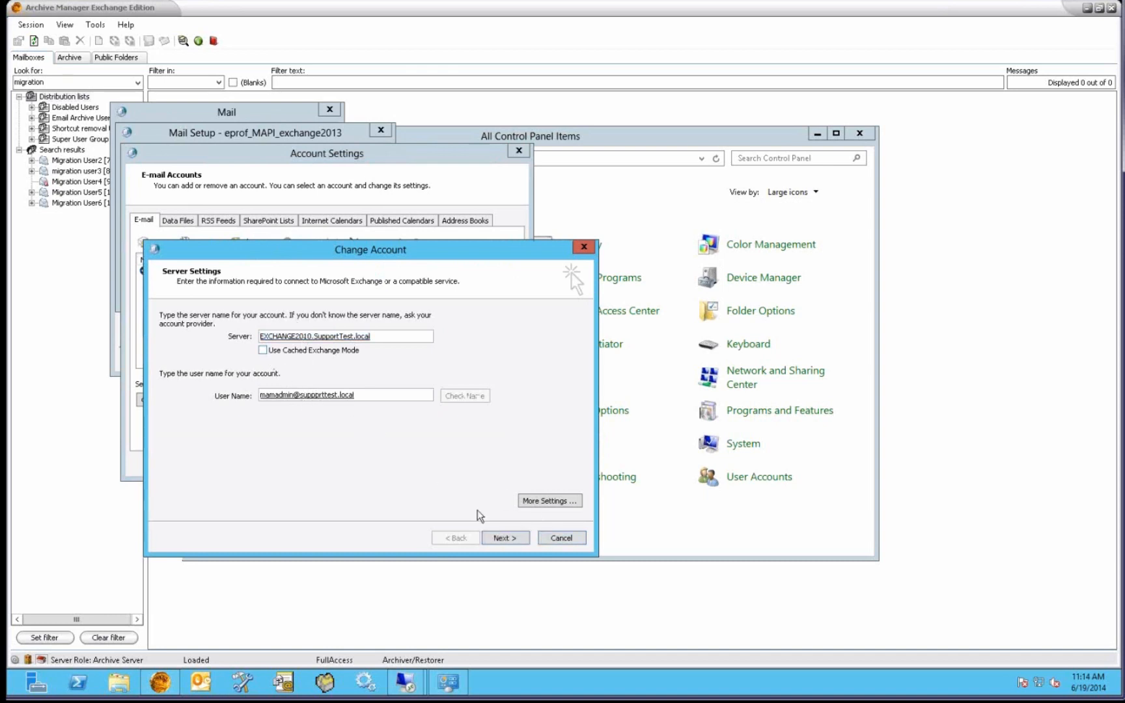
left_click(503, 537)
left_click(505, 538)
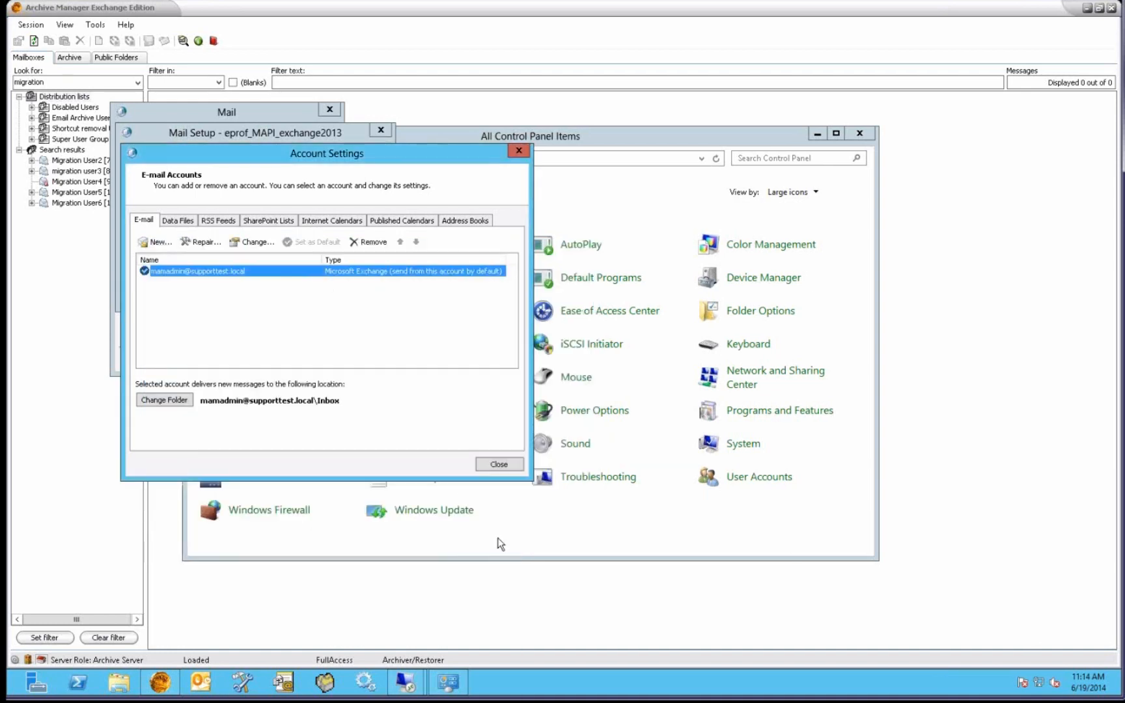
left_click(481, 463)
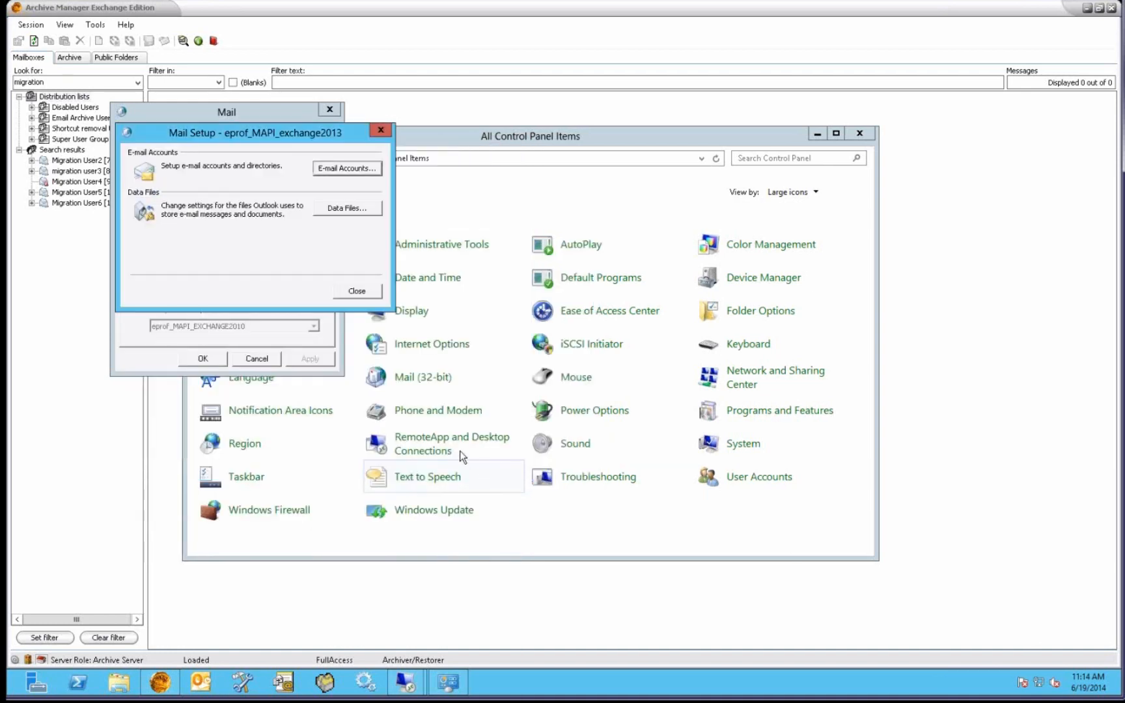
left_click(358, 290)
Turn off Cached Exchange Mode for the Exchange account in the prof_EXCHANGE2013 profile and close the mail settings.
left_click(190, 210)
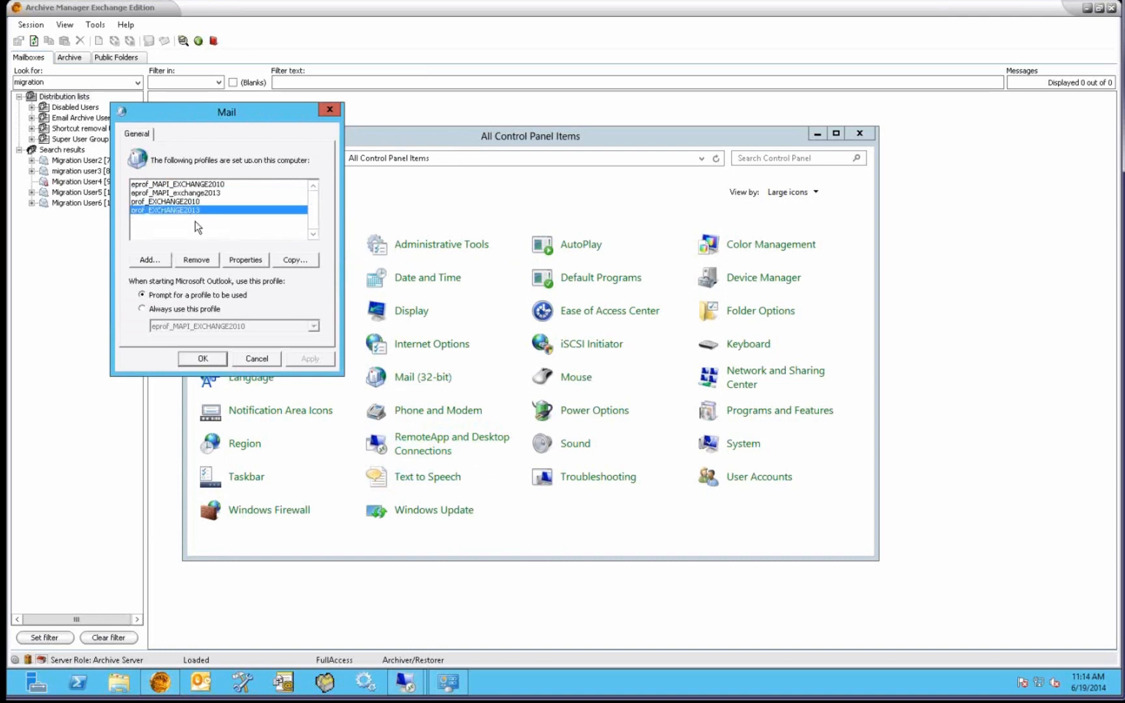
left_click(239, 262)
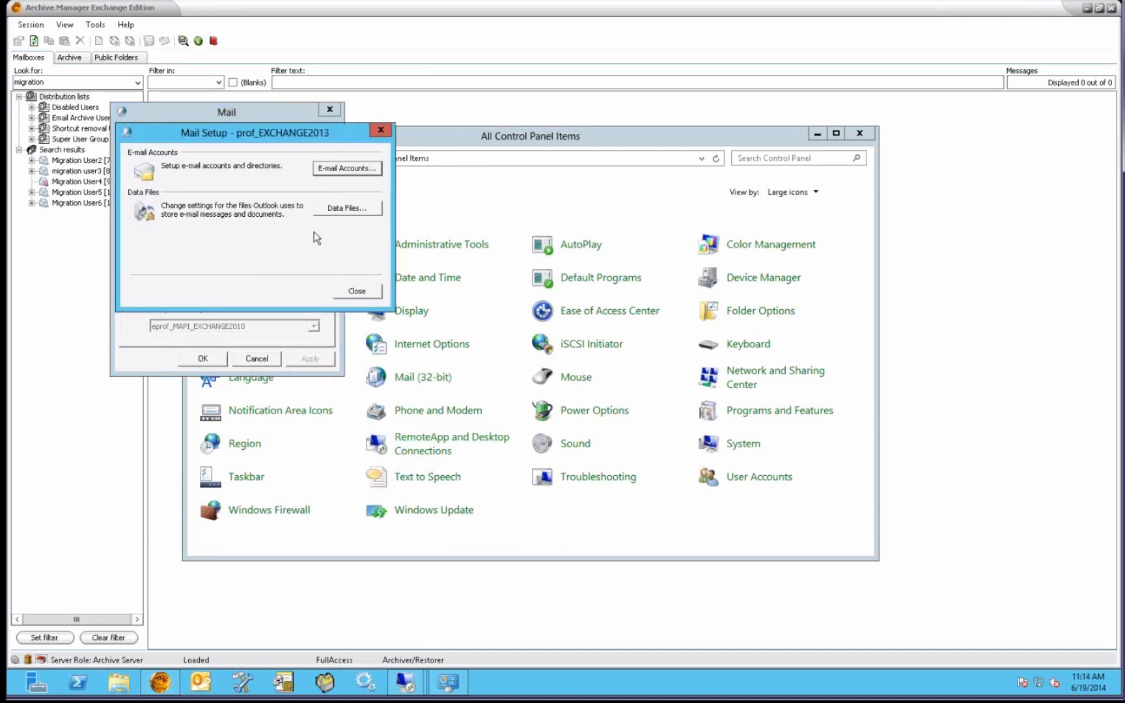
left_click(347, 168)
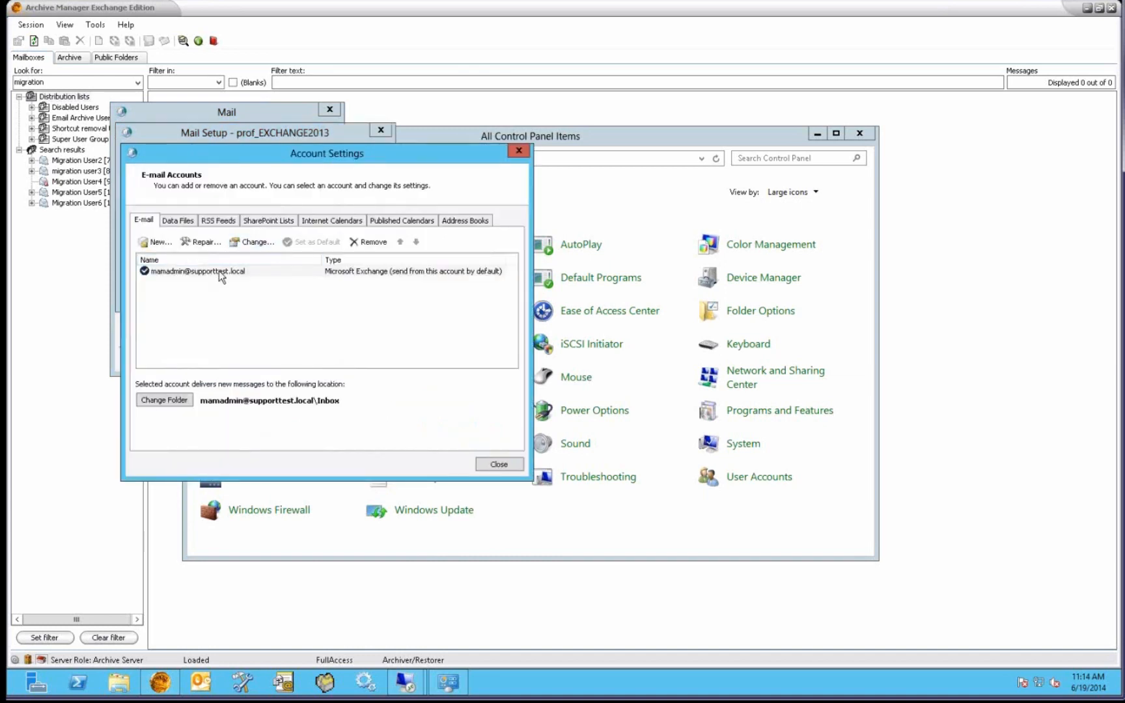
left_click(222, 272)
left_click(253, 242)
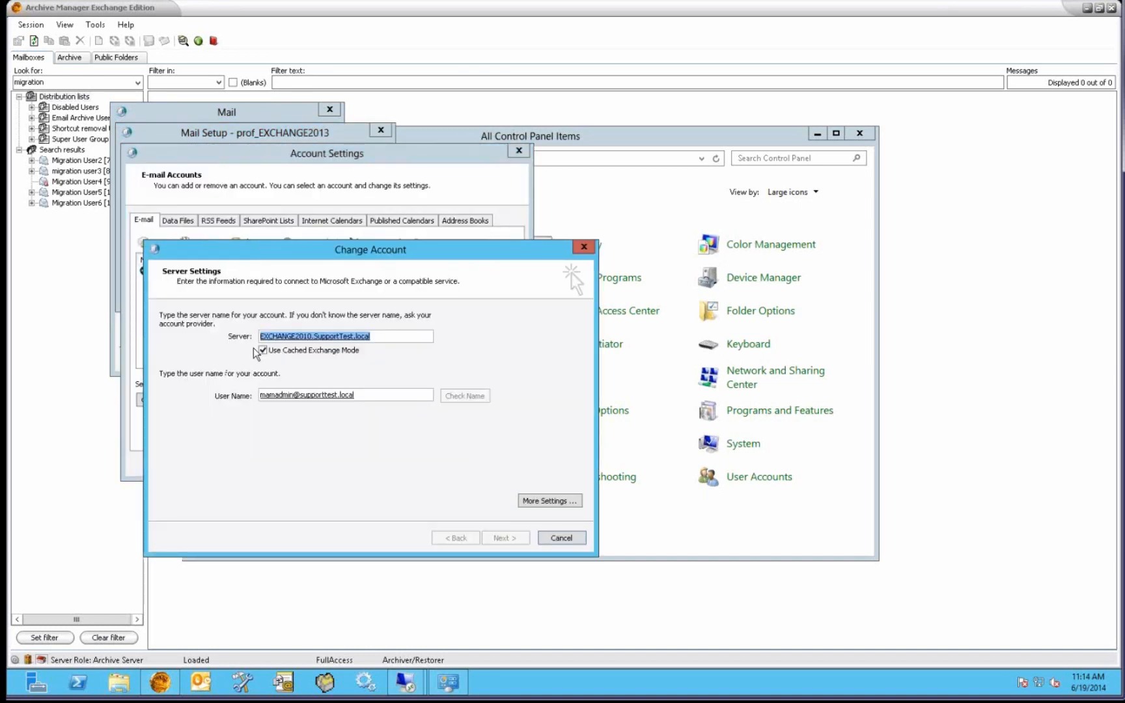
left_click(498, 535)
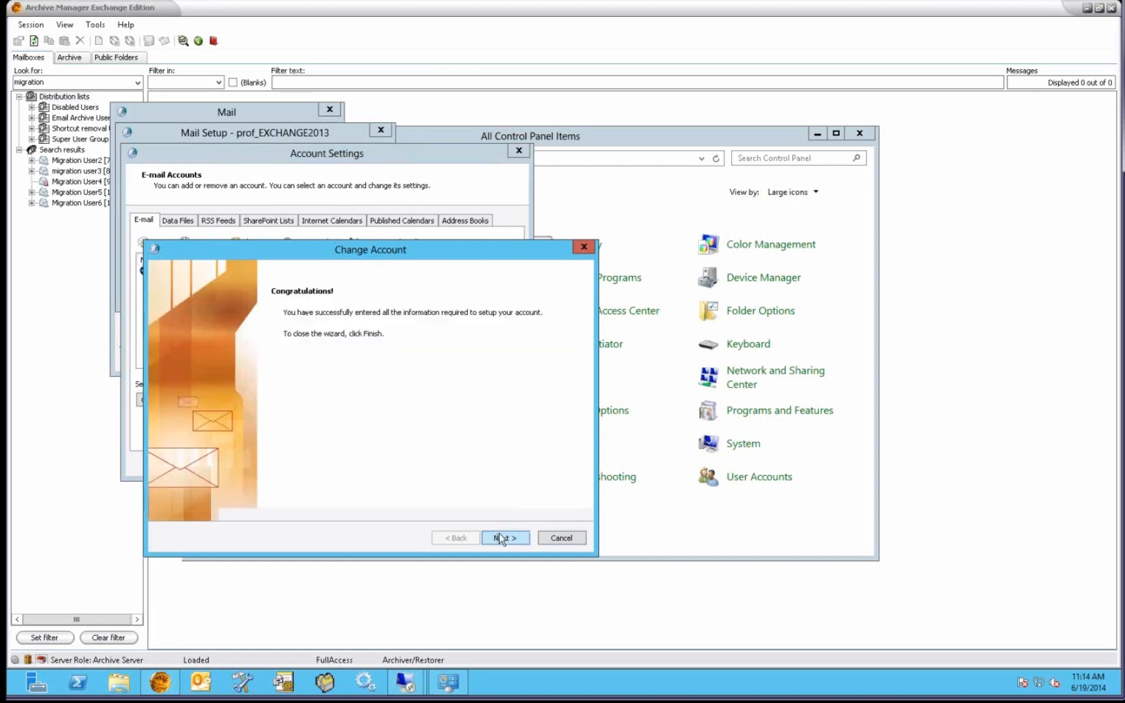
left_click(499, 535)
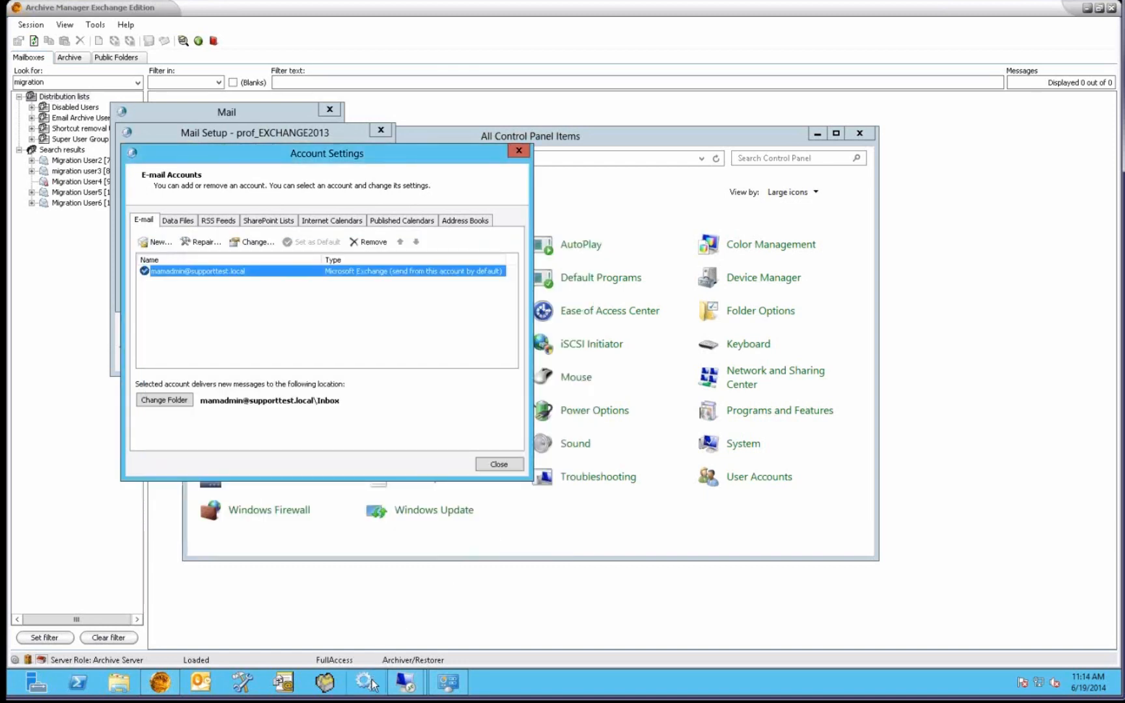
left_click(492, 468)
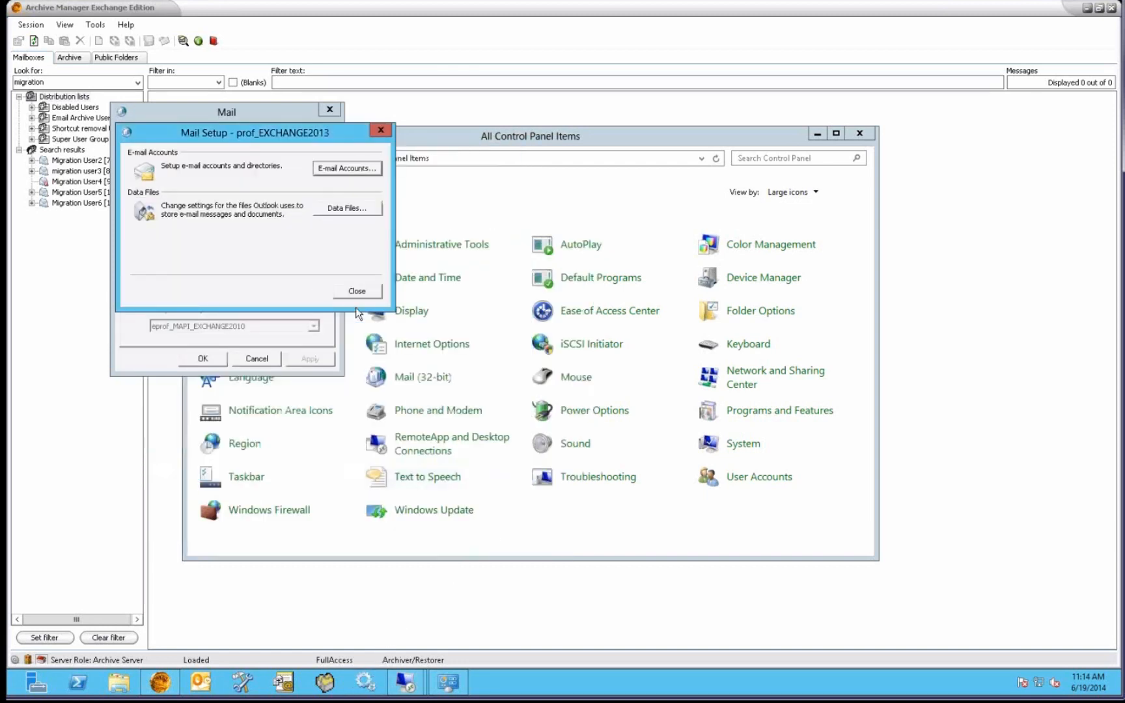
left_click(351, 290)
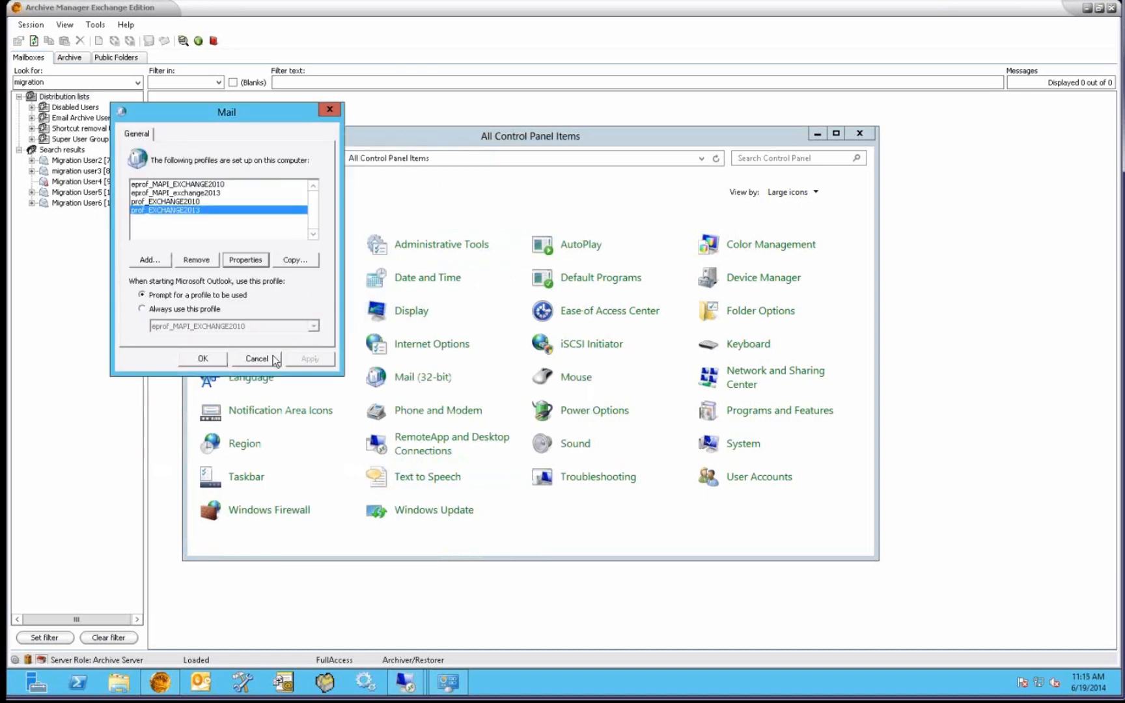
left_click(275, 360)
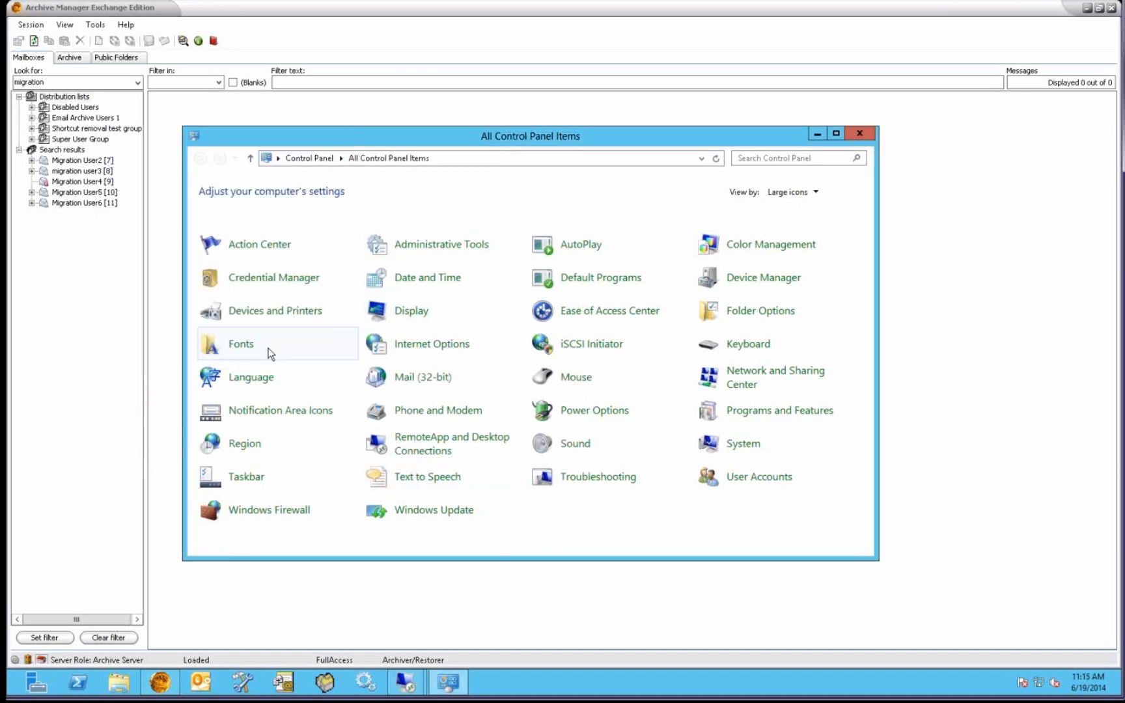
Return to Archive Manager, open the Inbox of the migration user3 mailbox and select the message "Test email 1".
left_click(31, 171)
left_click(63, 234)
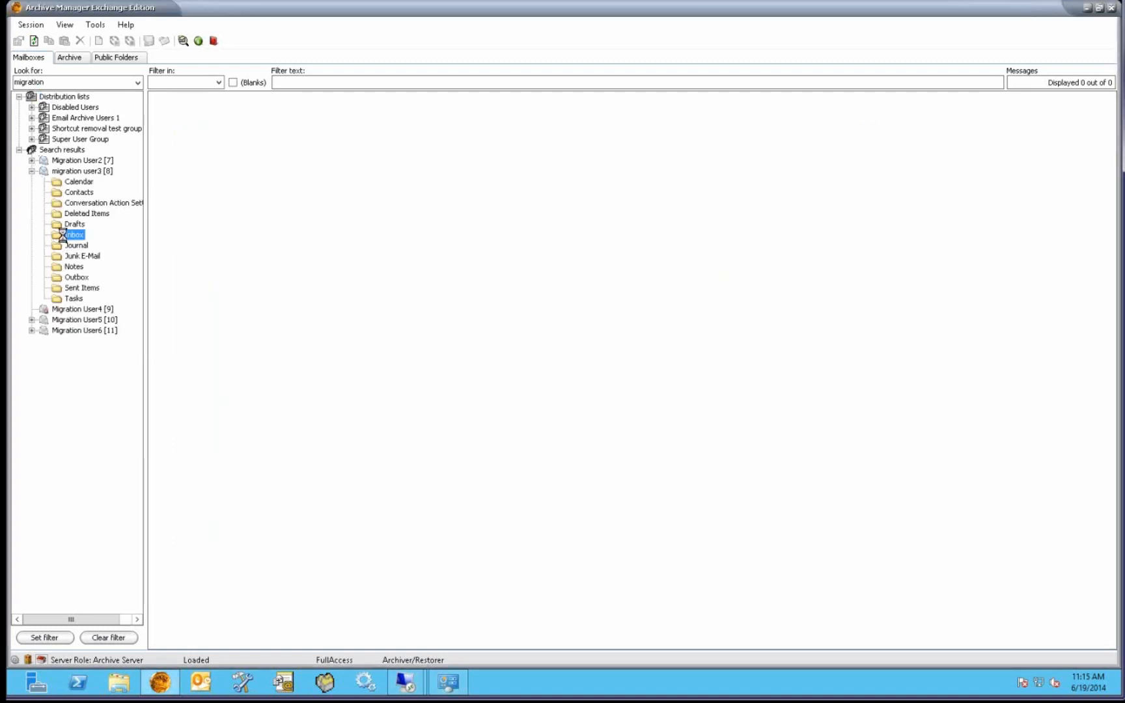
left_click(222, 132)
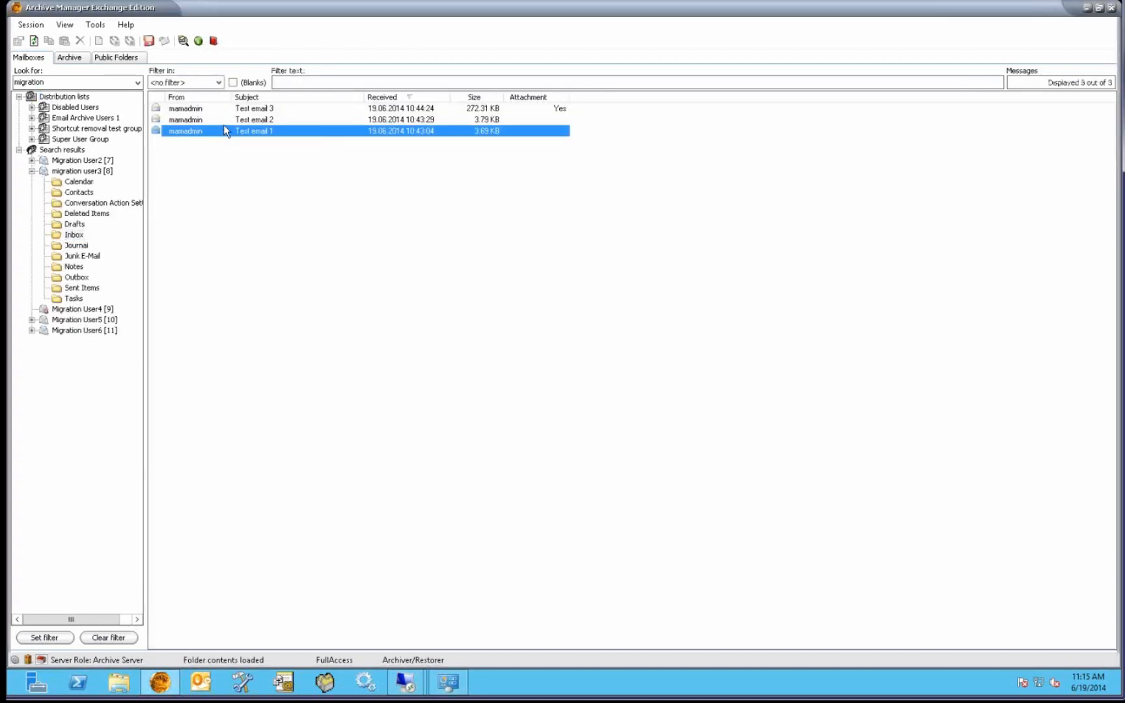
Select the messages "Test email 2" and "Test email 3" one after the other in the migration user3 Inbox.
left_click(223, 122)
left_click(227, 110)
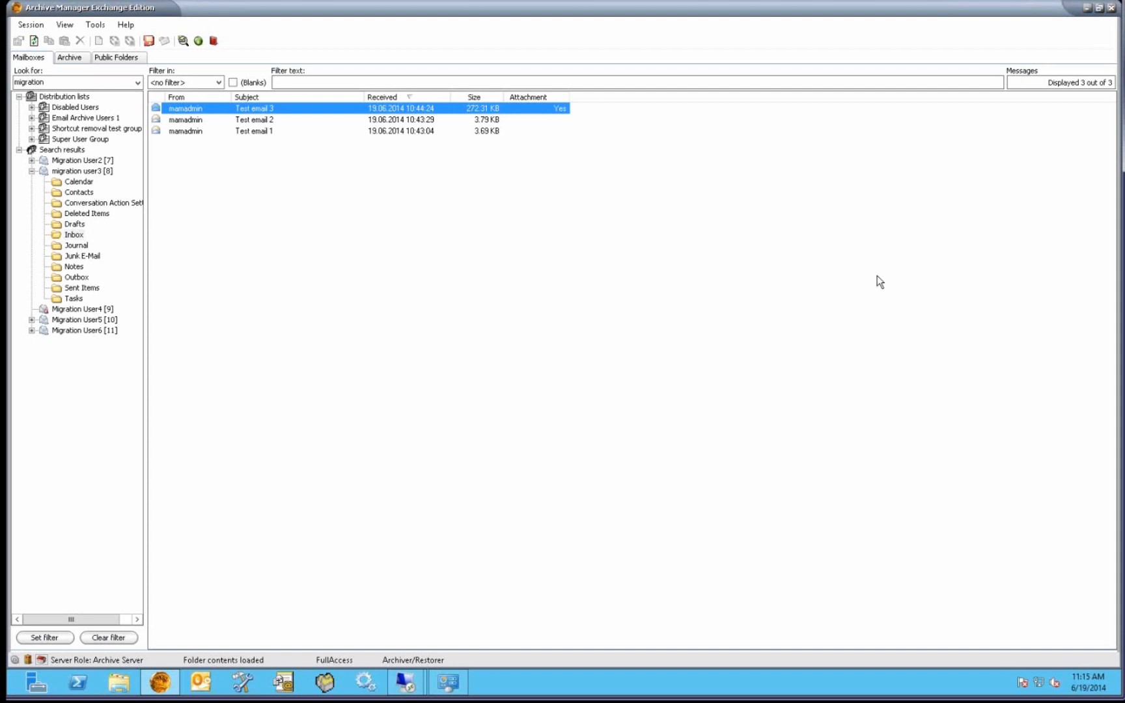
Open the server list of Address book Manager and rename the EXCHANGE2013 server to mail.metalogix.com.
left_click(214, 40)
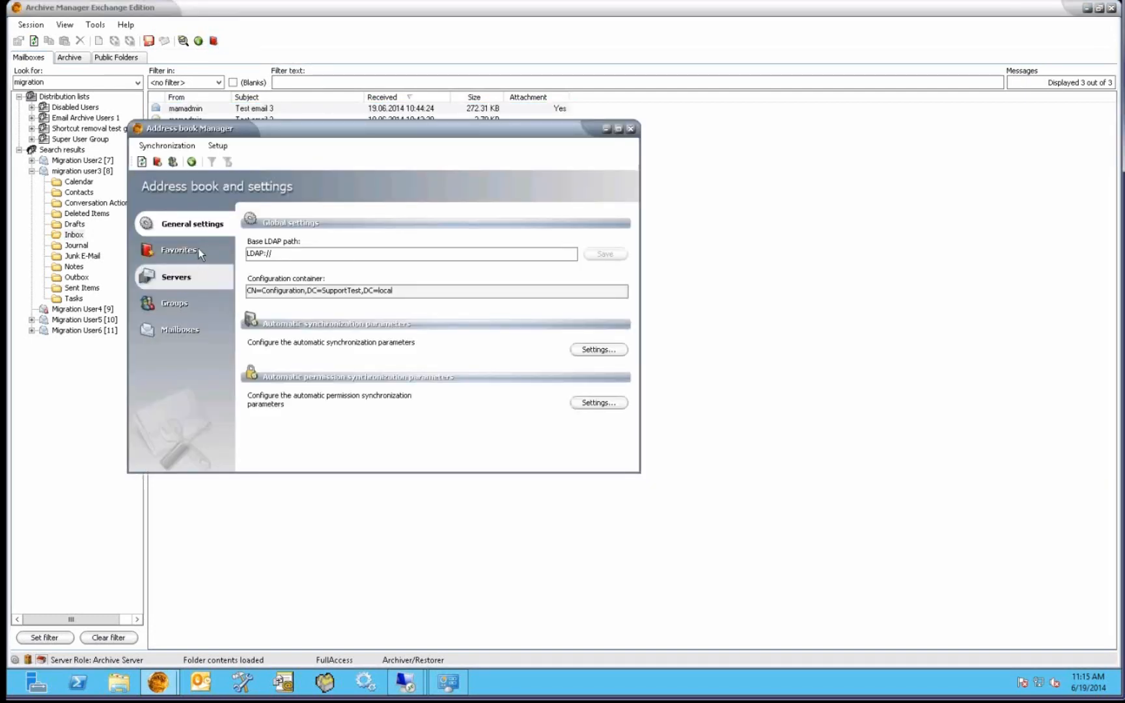
left_click(184, 275)
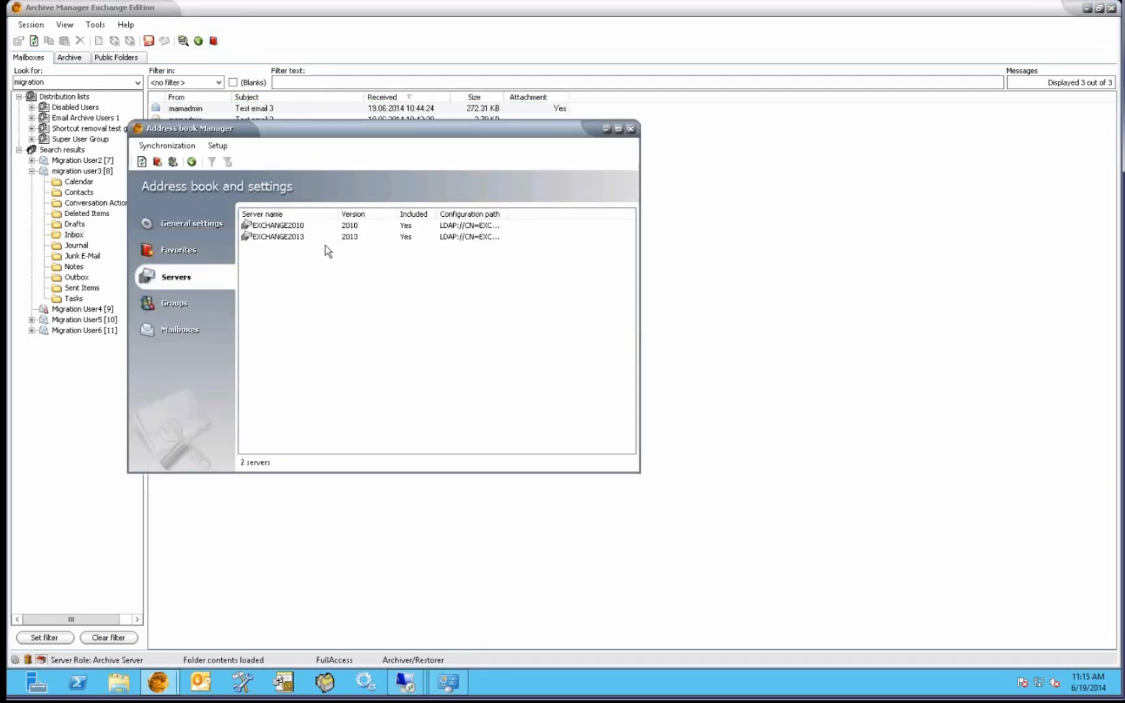
left_click(291, 238)
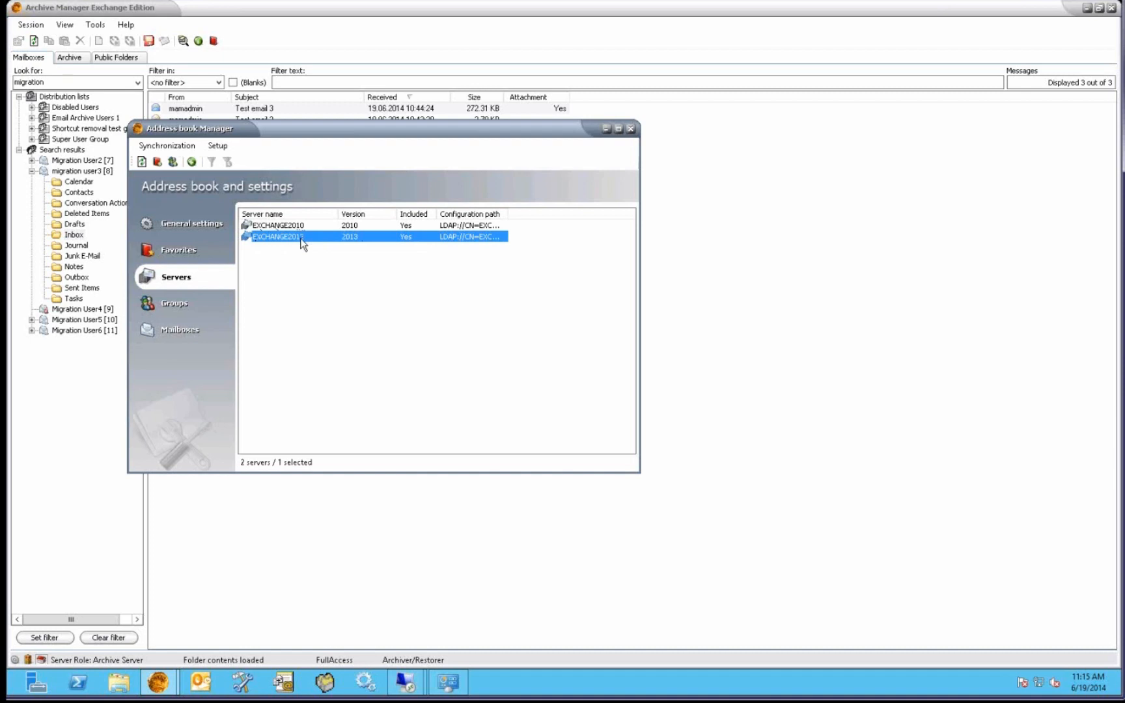
right_click(301, 239)
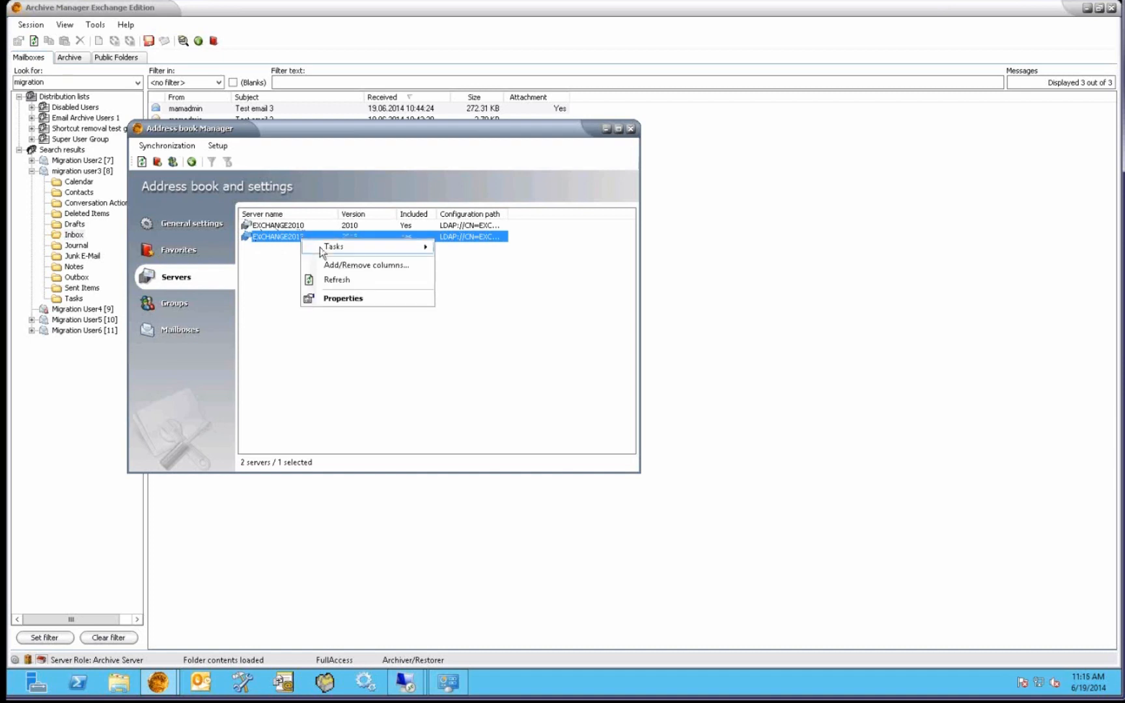
mouse_move(319, 251)
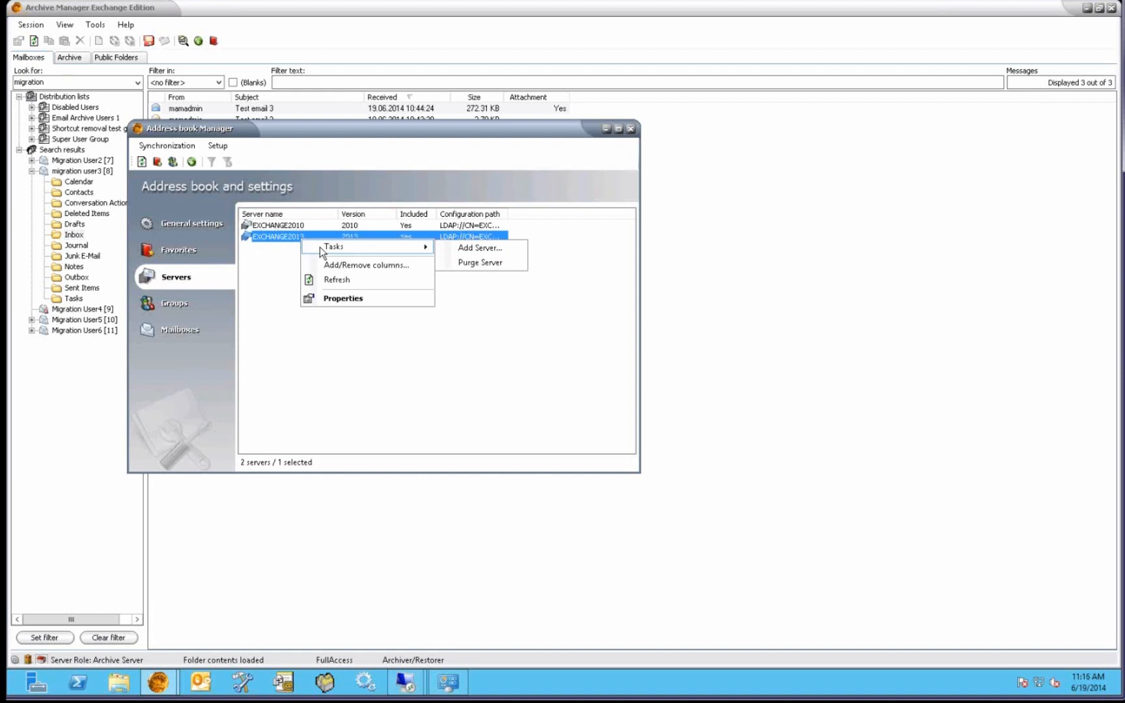
left_click(358, 300)
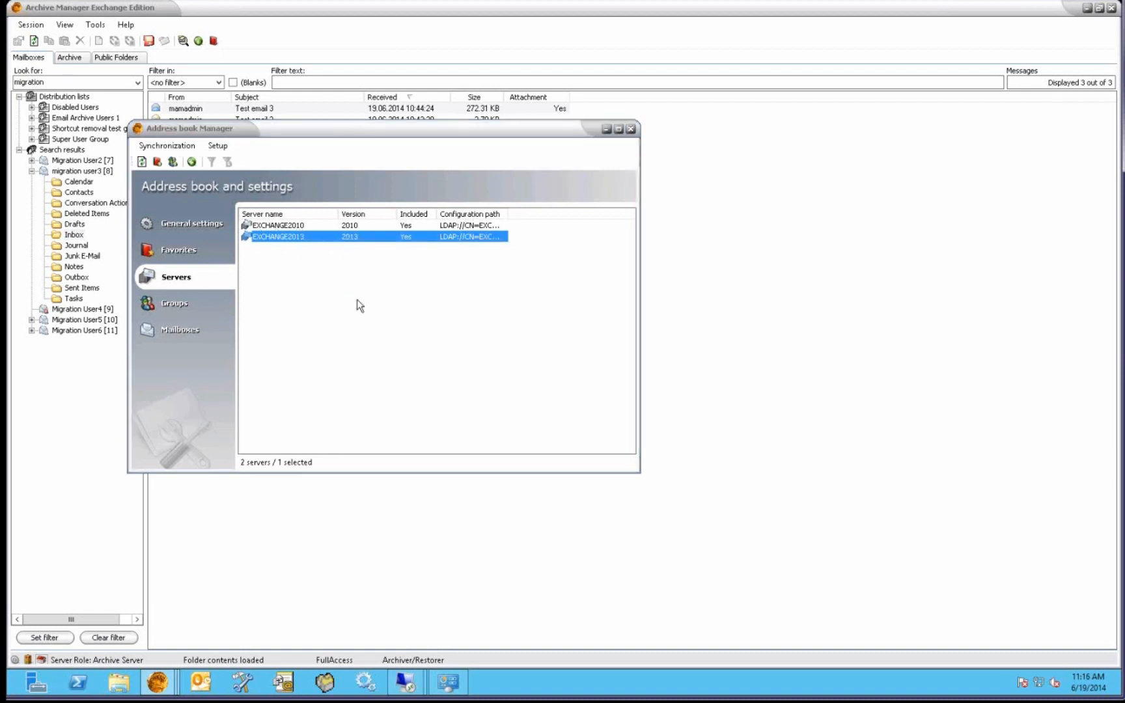
double_click(540, 254)
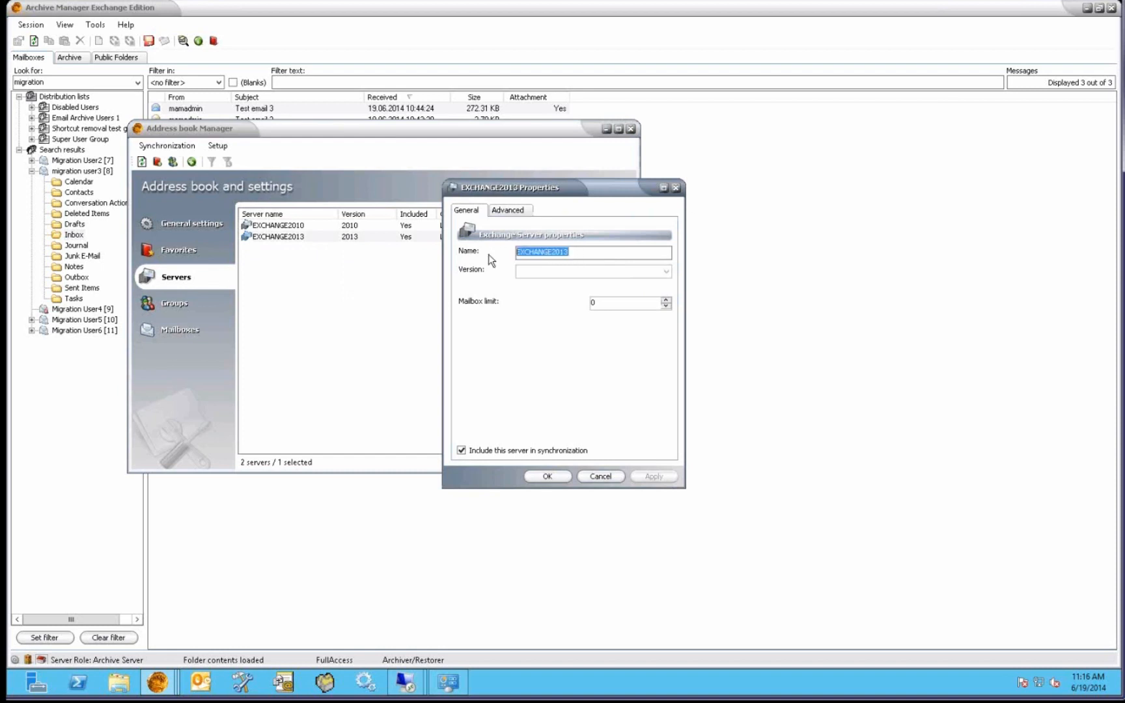
type("mail.metalog")
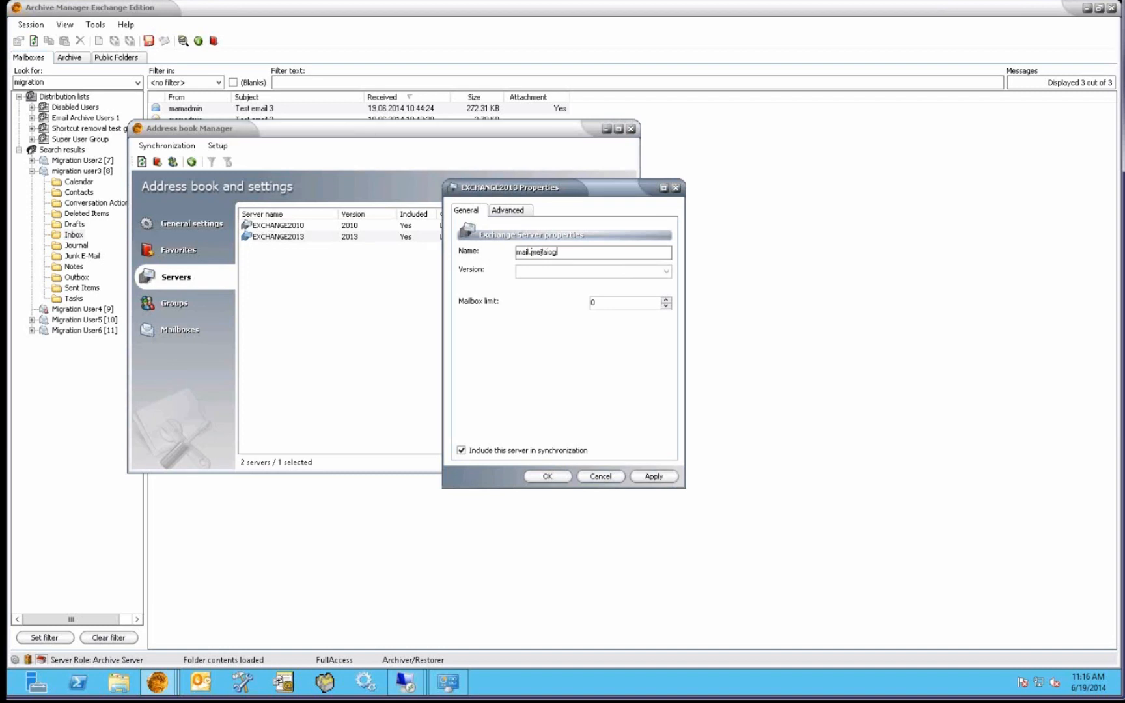
type("ix.com")
left_click(548, 475)
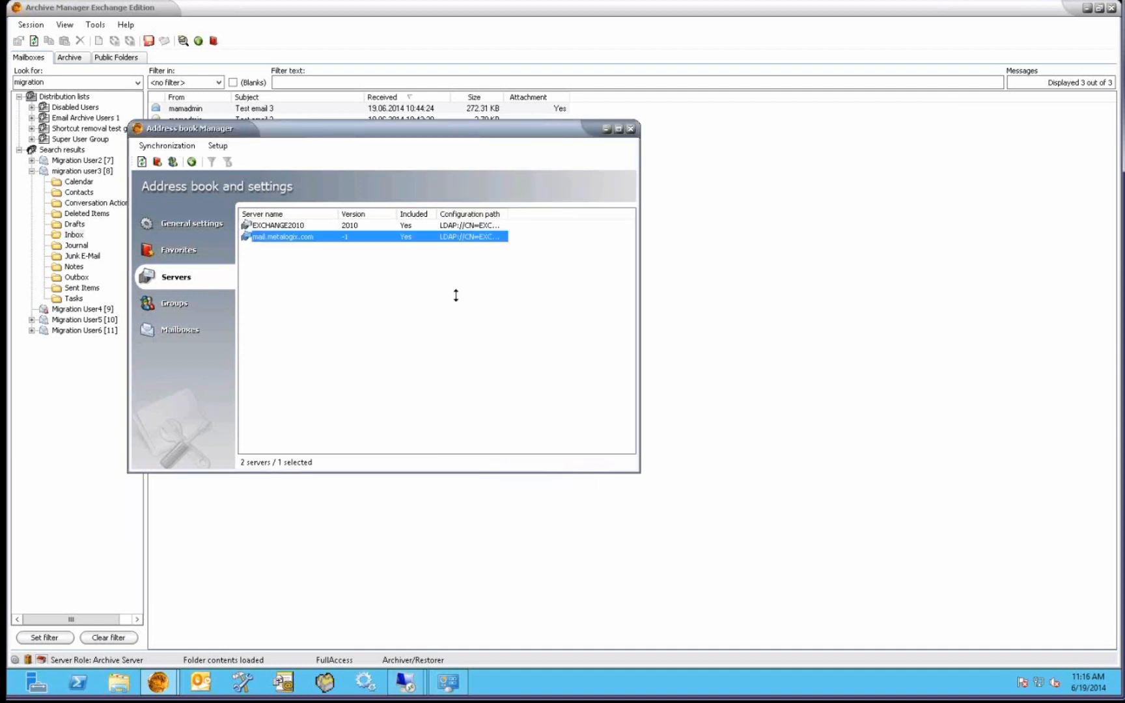
Reload the mail.metalogix.com server's values from its associated Active Directory object and accept the server properties.
right_click(285, 235)
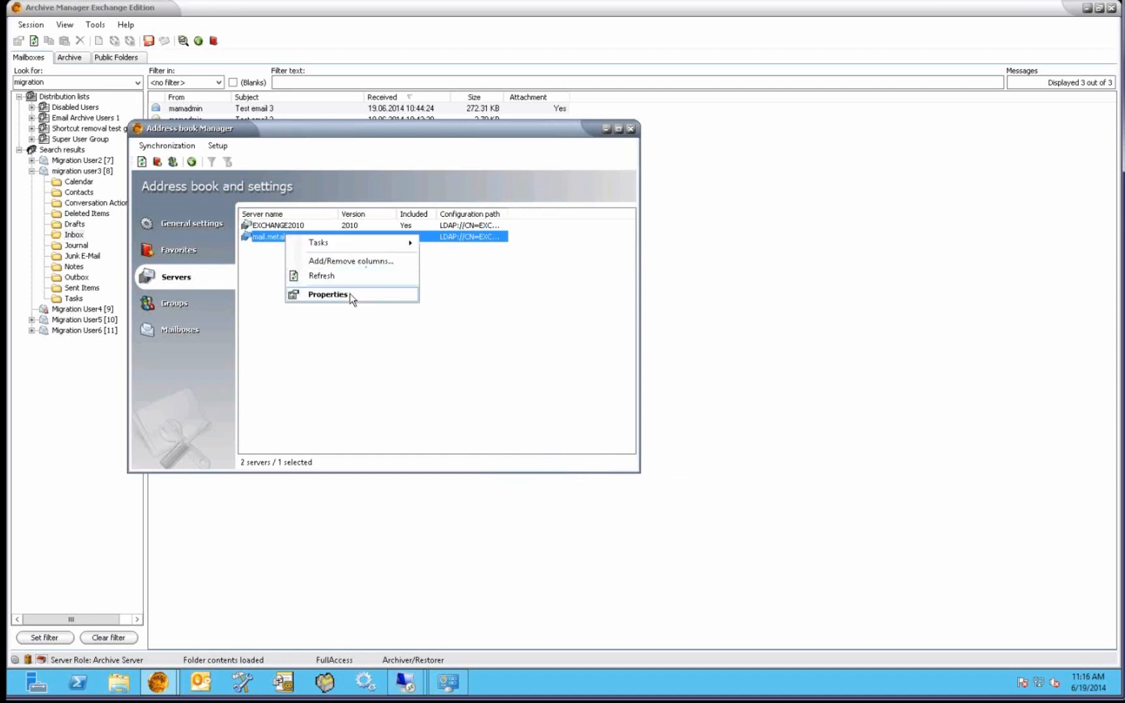
left_click(328, 294)
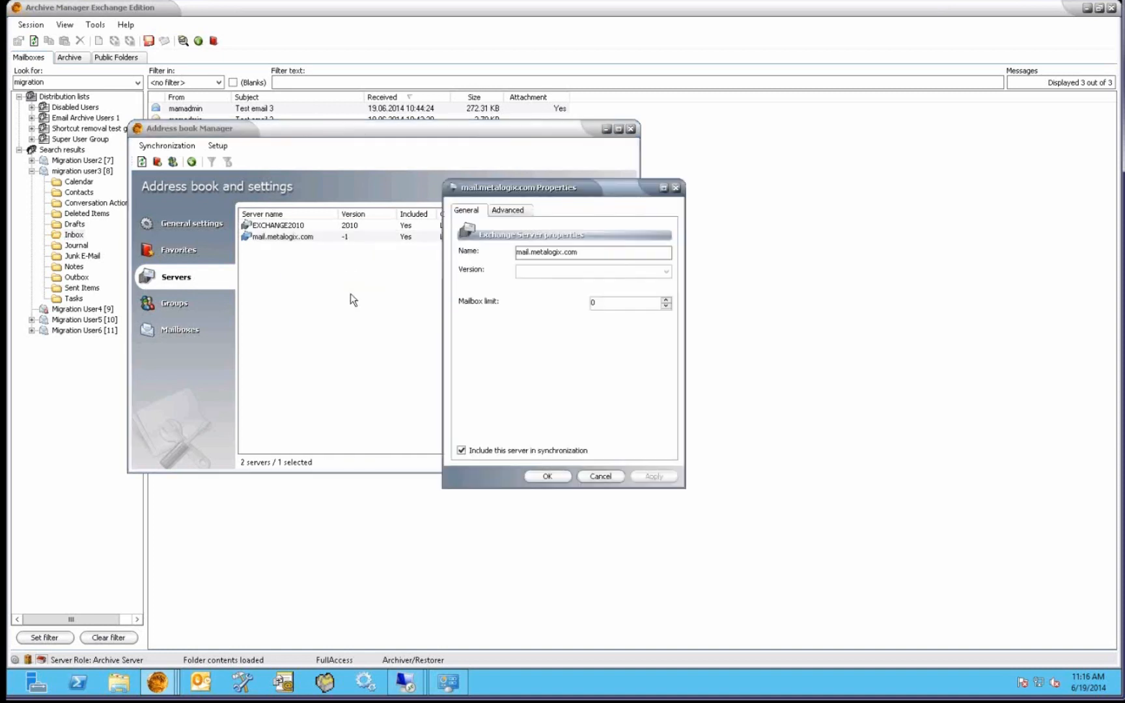
left_click(520, 212)
left_click(625, 334)
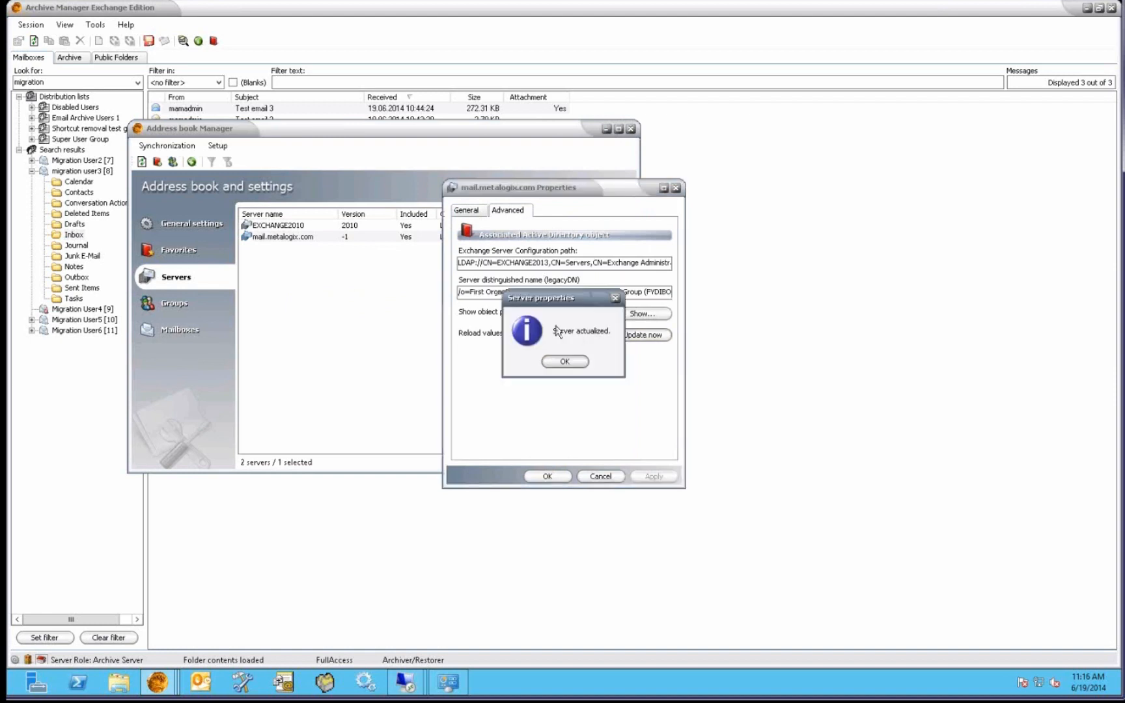
left_click(562, 365)
left_click(546, 476)
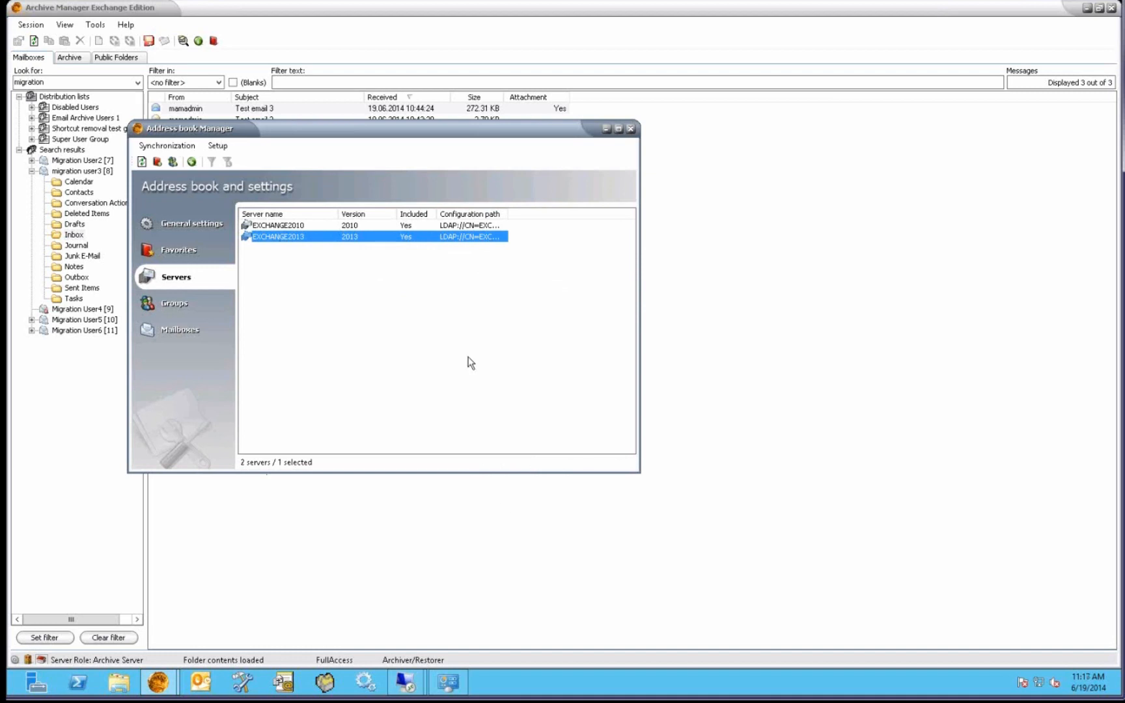
Review the eprof_MAPI_exchange2013 and prof_EXCHANGE2013 profiles in Control Panel's Mail (32-bit) settings and close the profile list without changes.
left_click(454, 689)
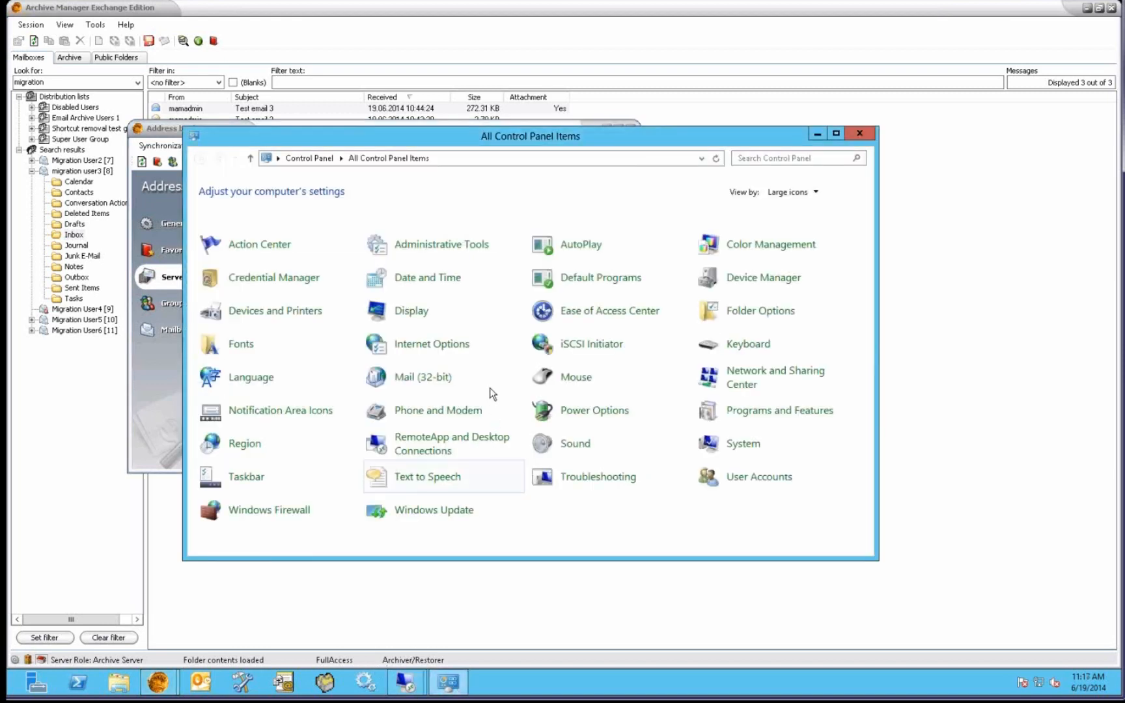
left_click(408, 379)
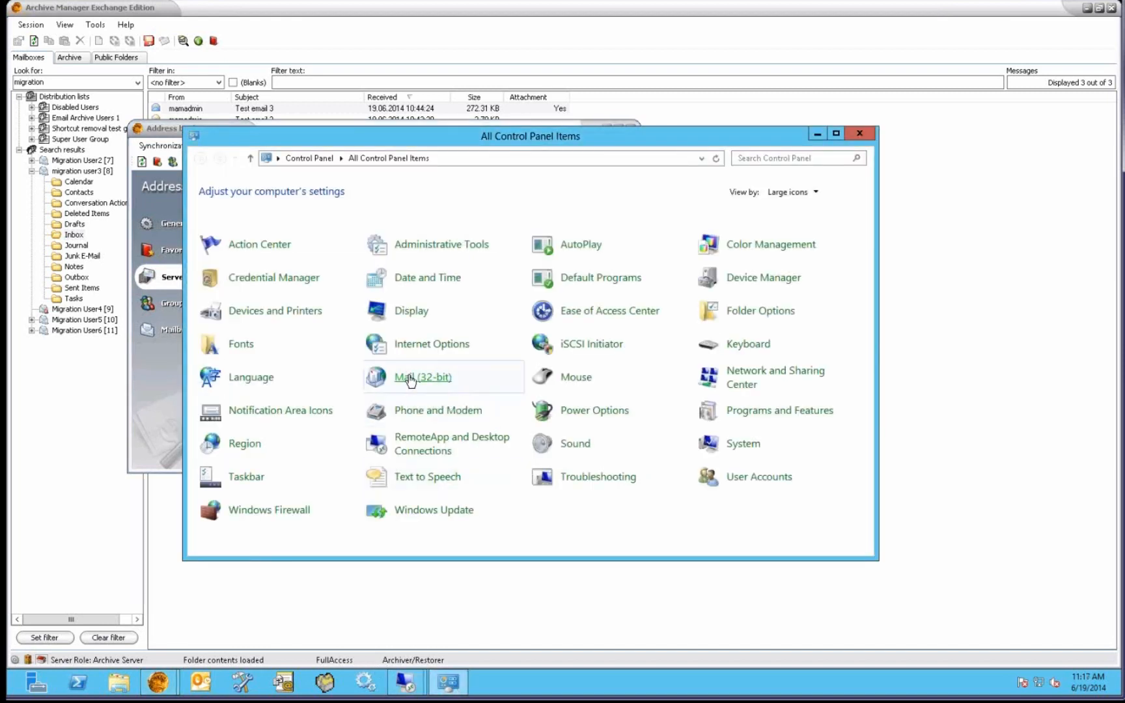
left_click(286, 183)
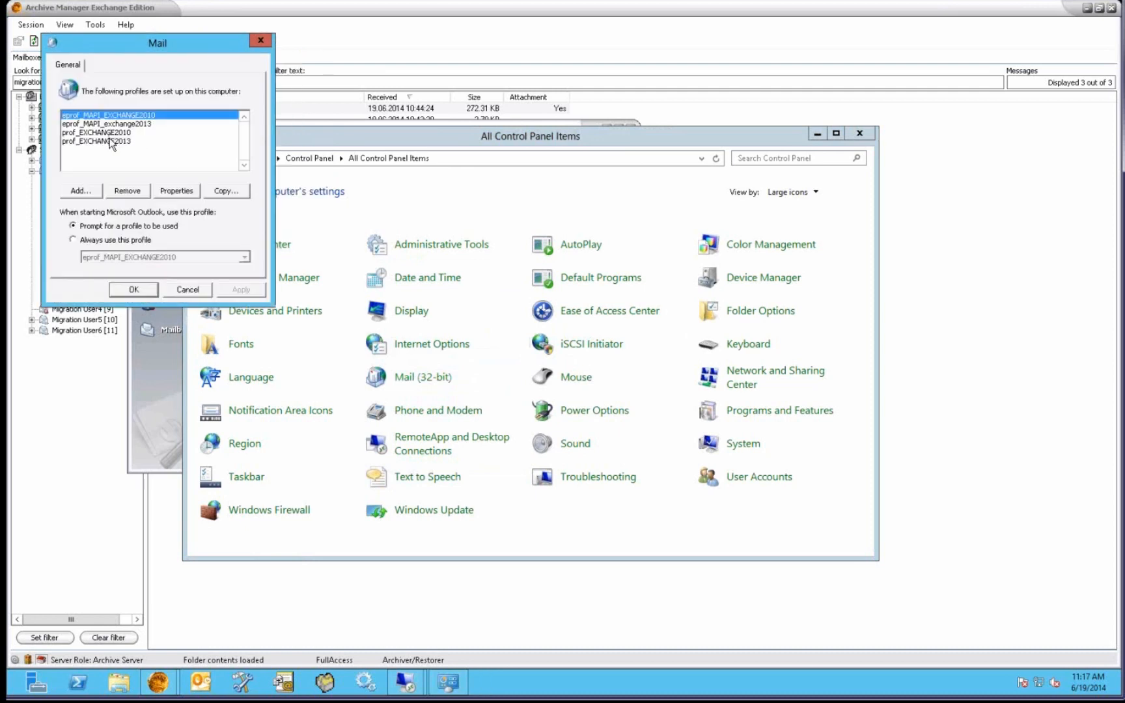
left_click(110, 141)
left_click(121, 124)
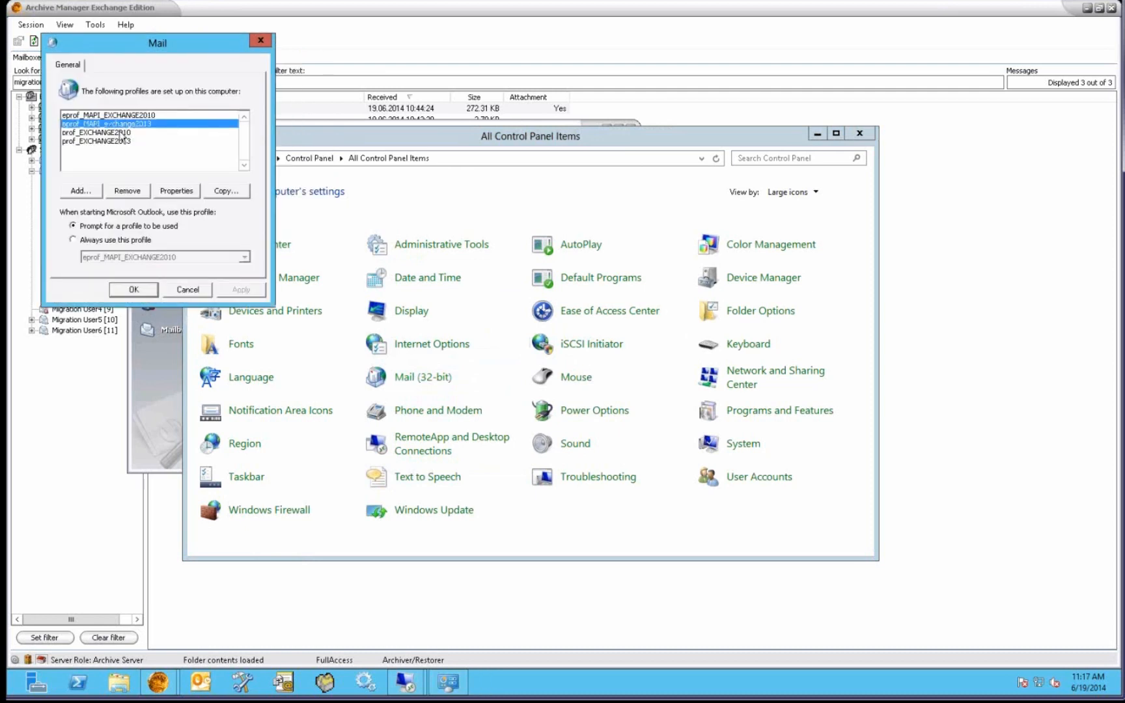
left_click(120, 142)
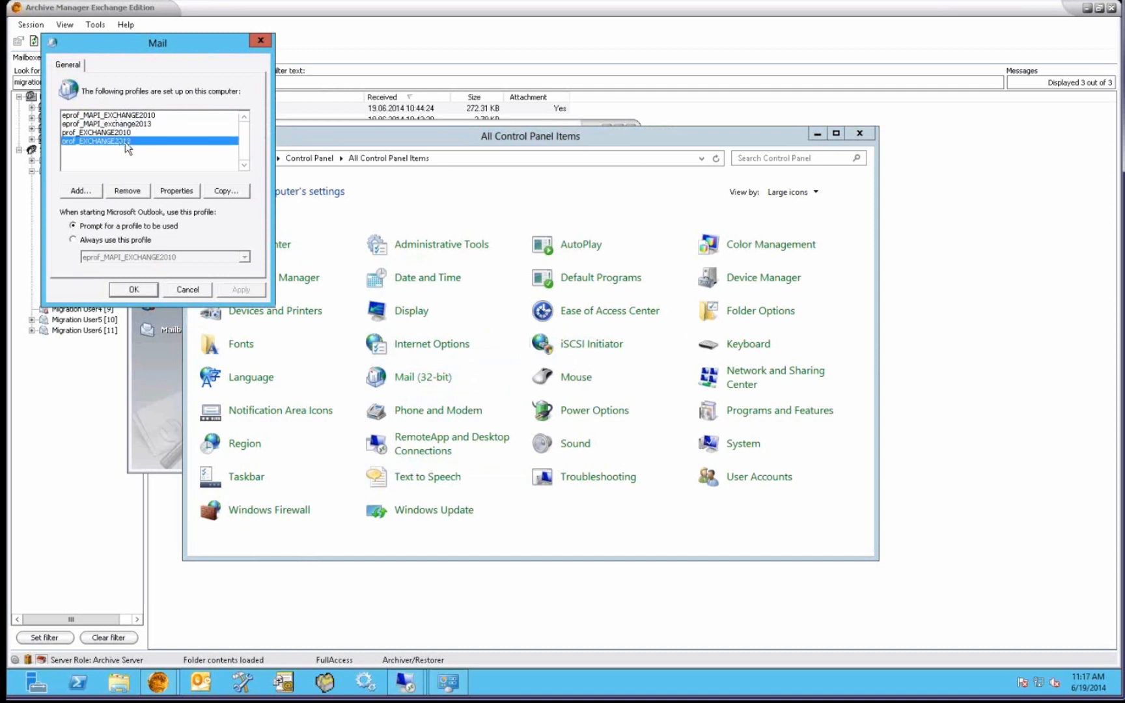
left_click(134, 124)
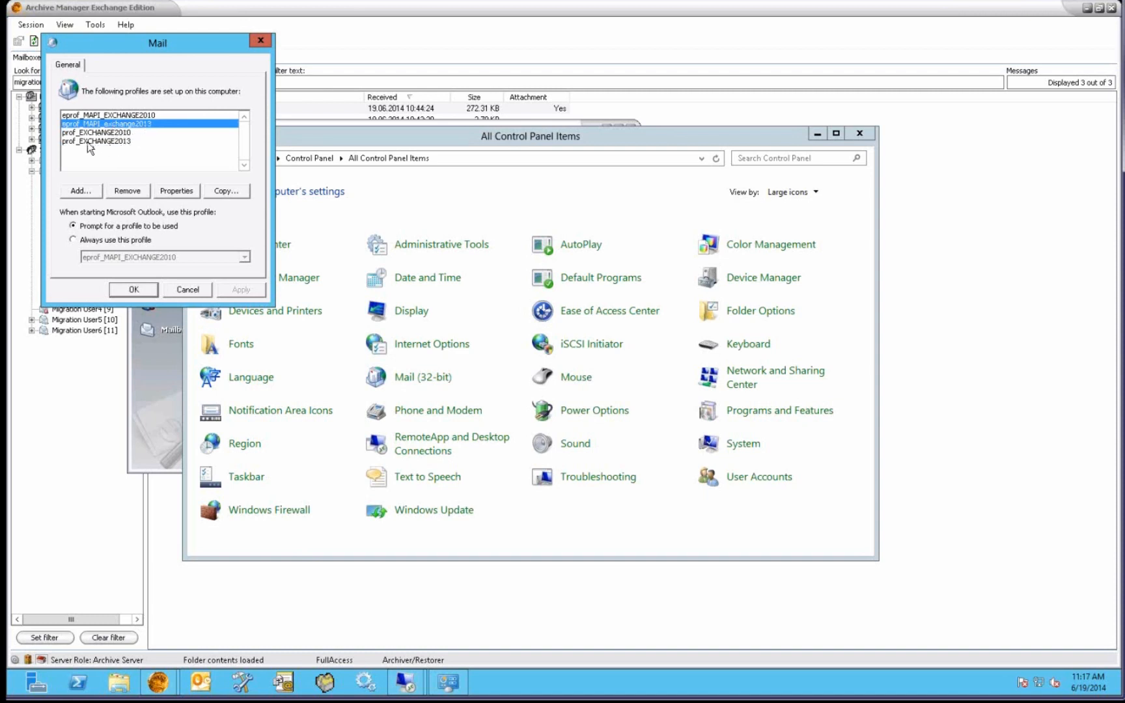
left_click(87, 142)
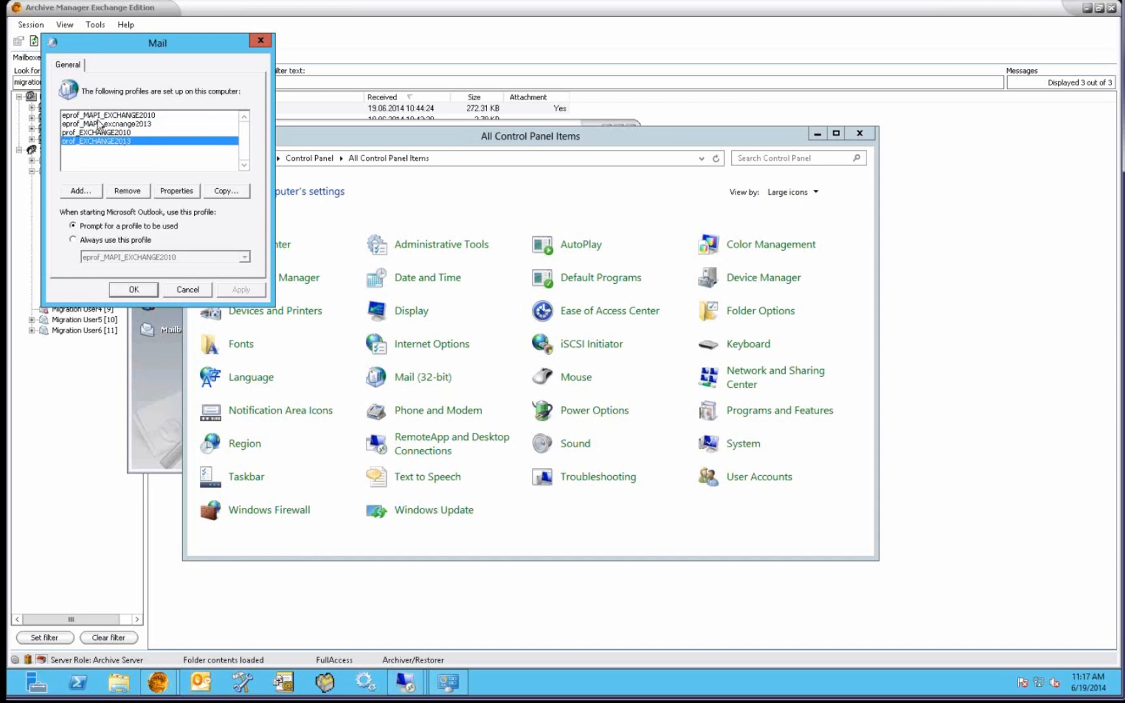
left_click(178, 292)
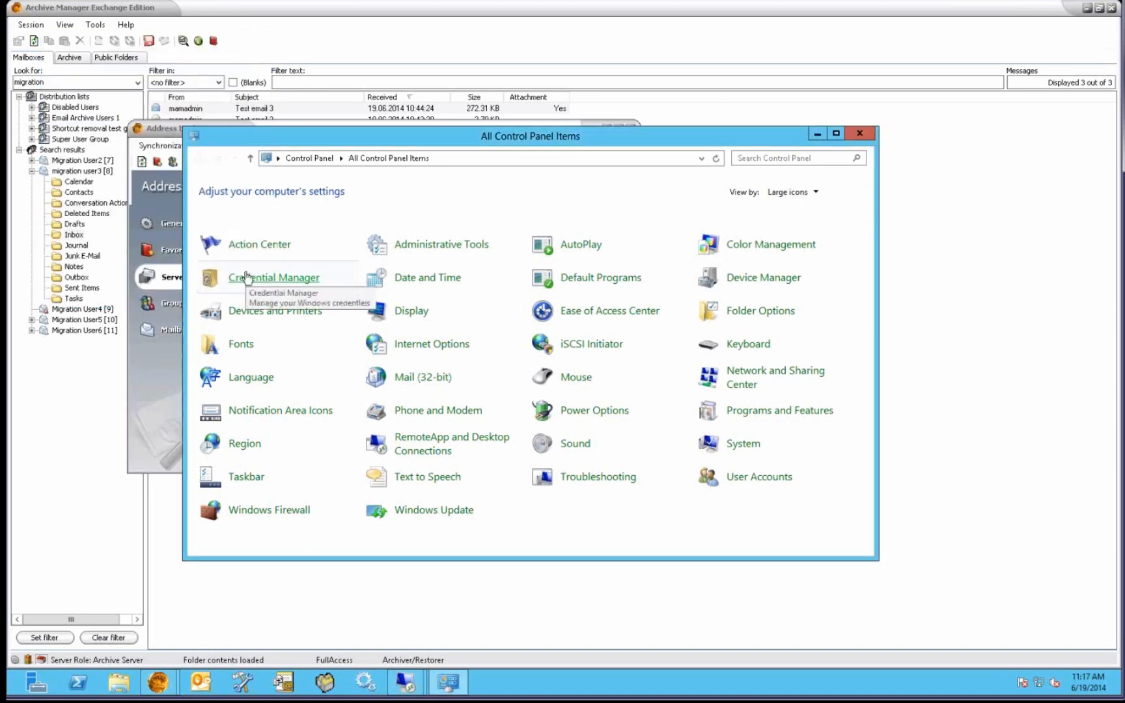
left_click(241, 272)
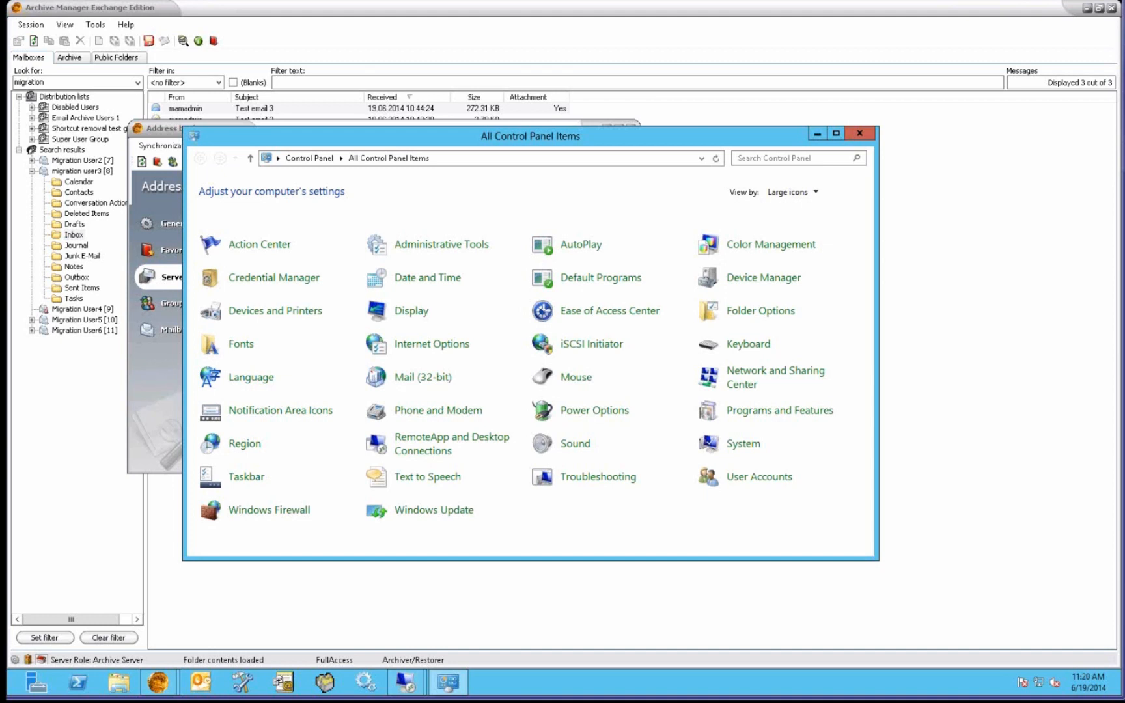
Return to Address book Manager, enter mail.metalogix.com as the EXCHANGE2013 server's name and discard the change.
left_click(155, 129)
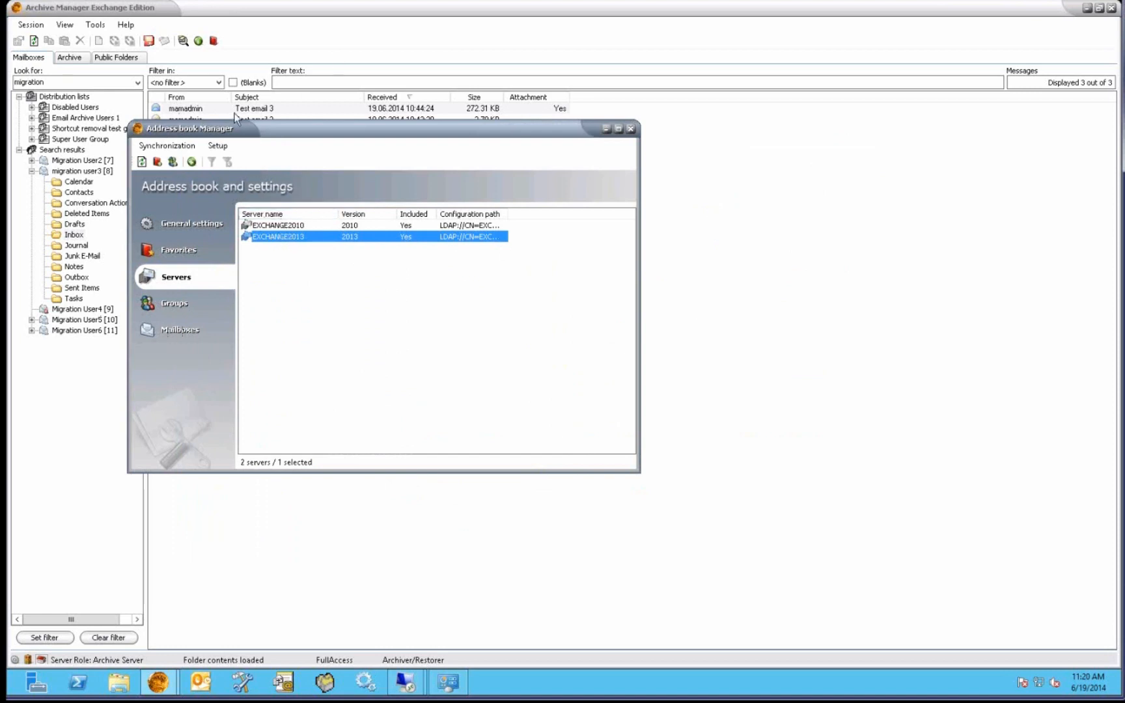
right_click(277, 240)
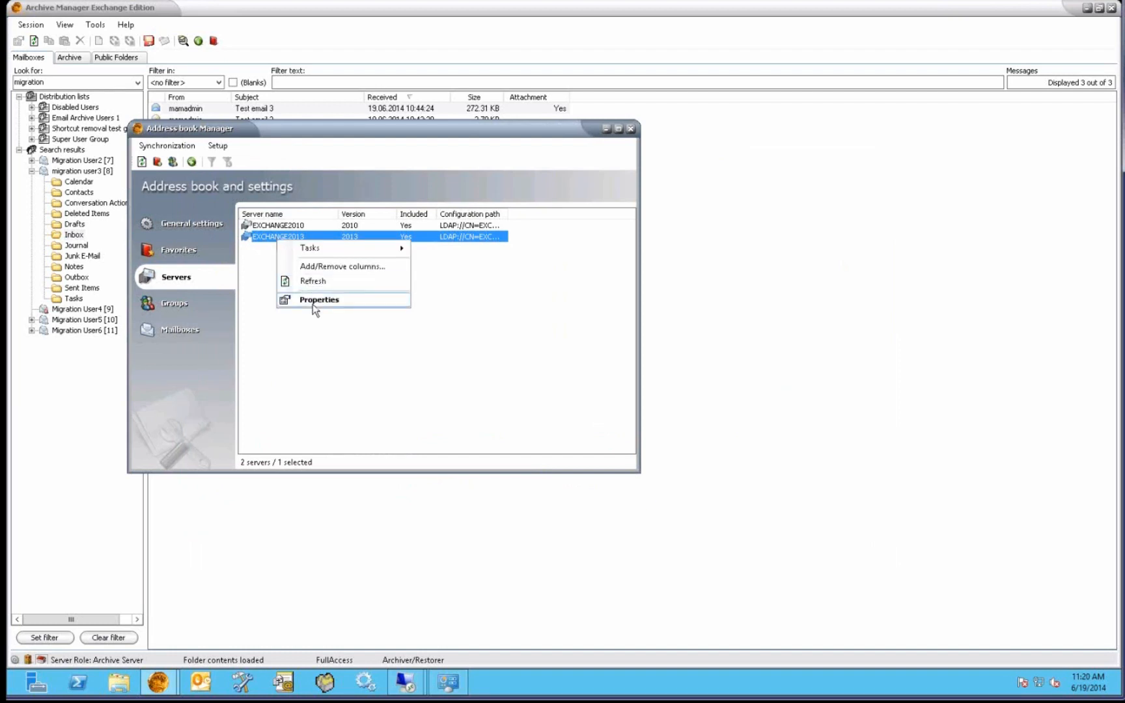
left_click(319, 299)
left_click_drag(567, 252, 508, 254)
type("mail.metalogix")
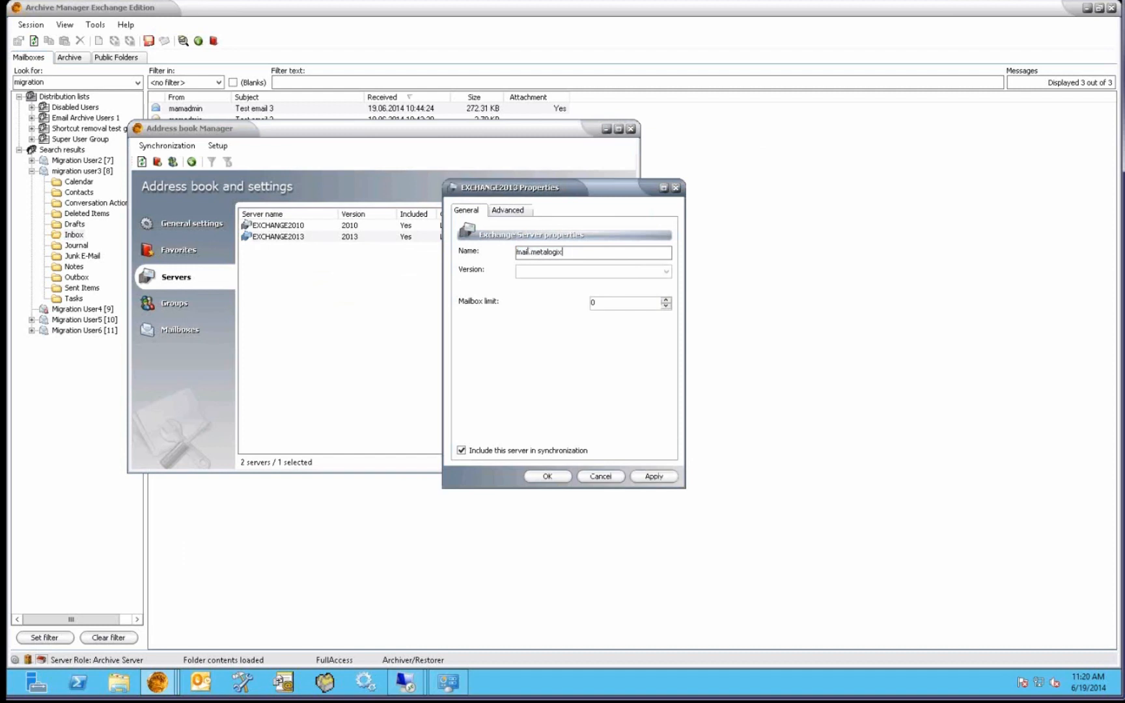
type(".com")
left_click(600, 477)
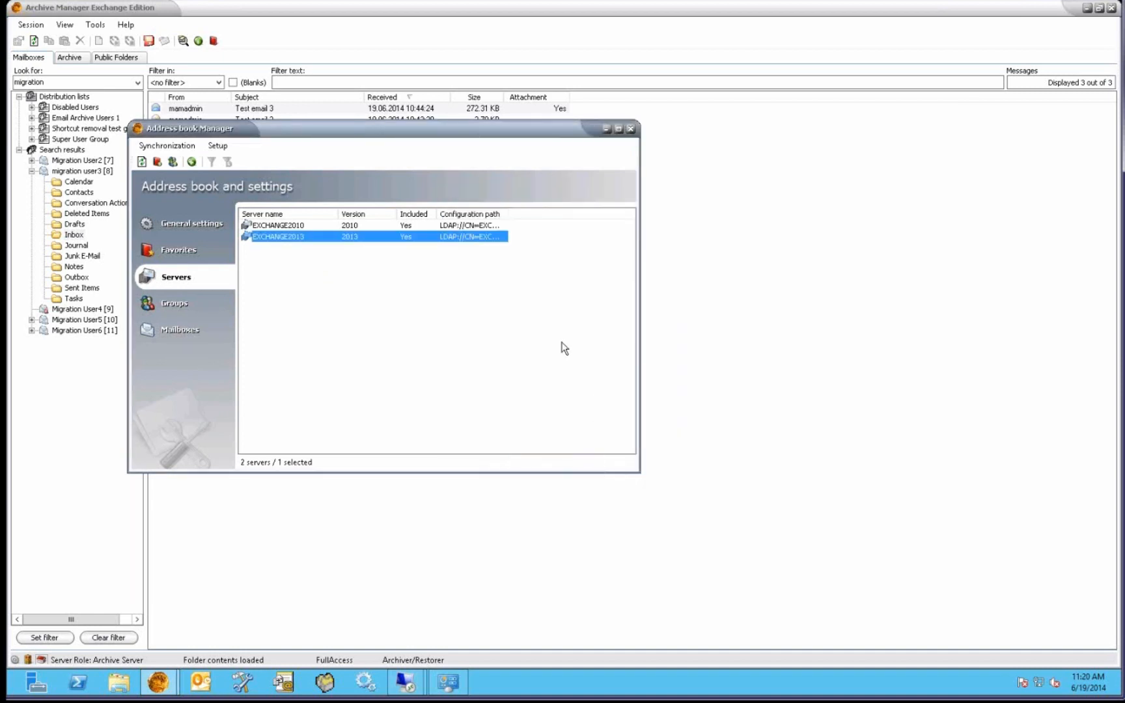
Switch to the Windows Services console and restart the MAMMAPIServices service.
left_click(368, 680)
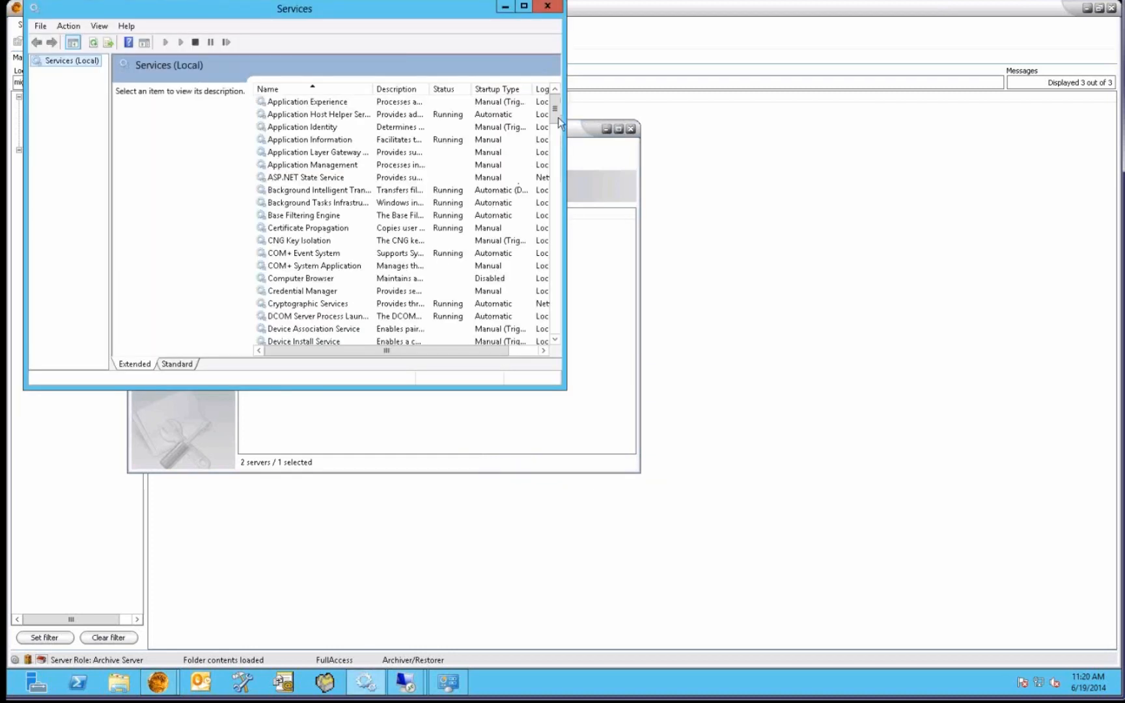
left_click_drag(554, 123, 550, 190)
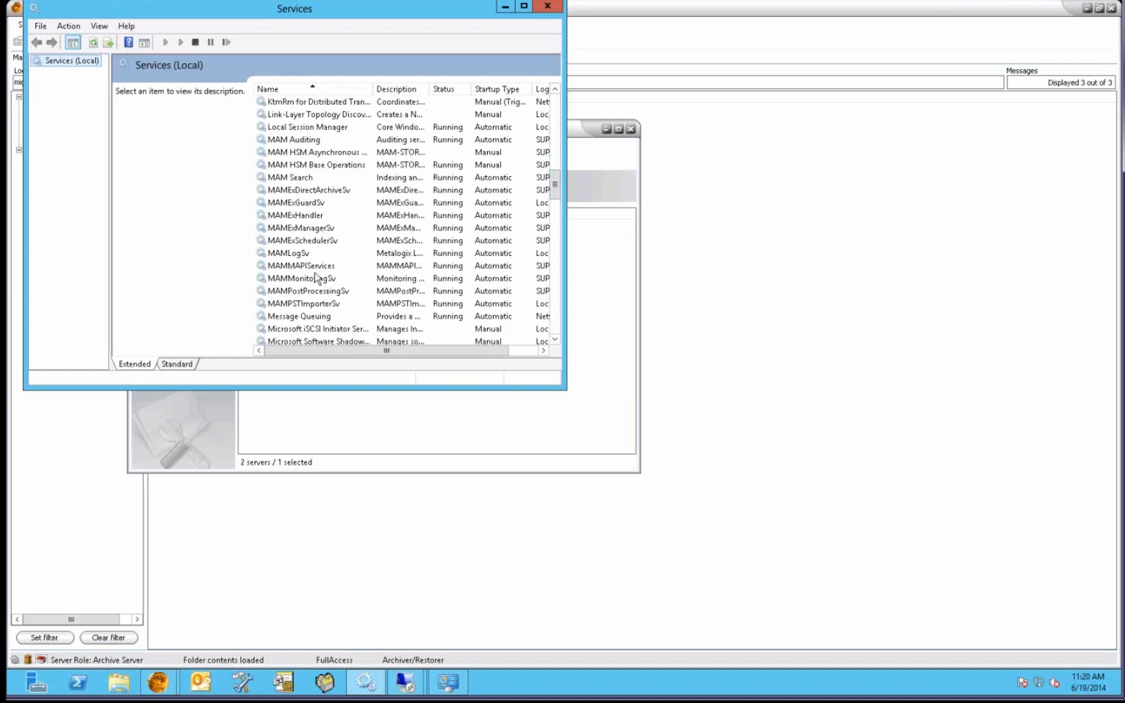
left_click(314, 241)
scroll(320, 265, "down", 1)
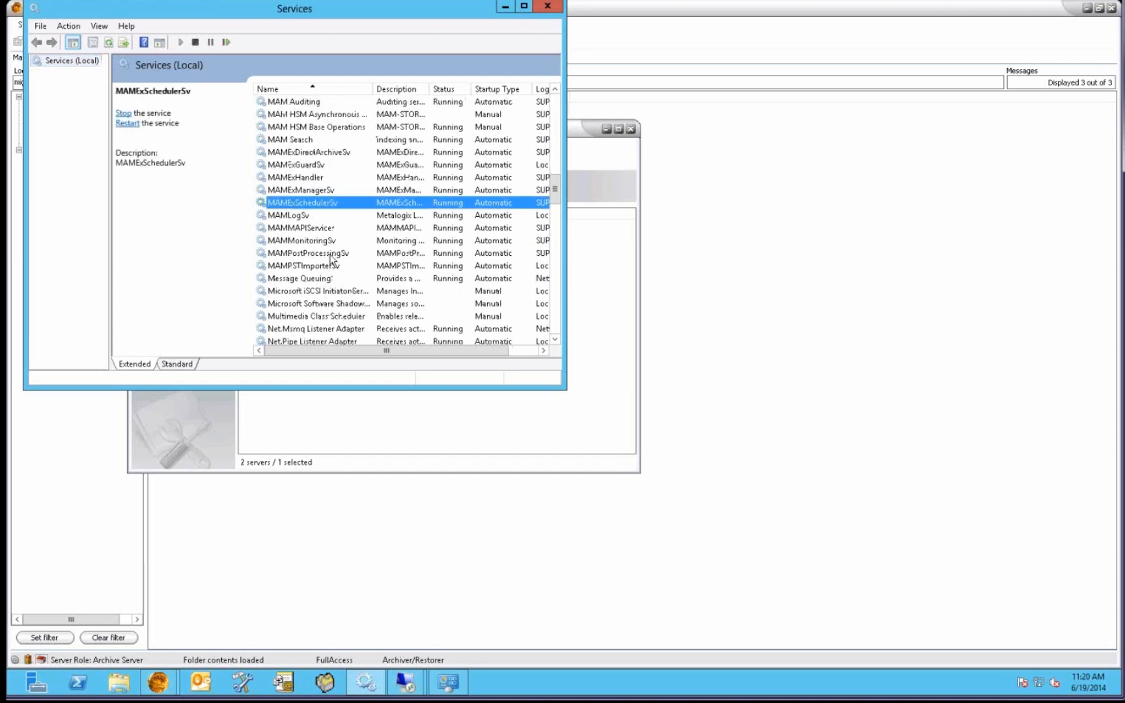
left_click(314, 241)
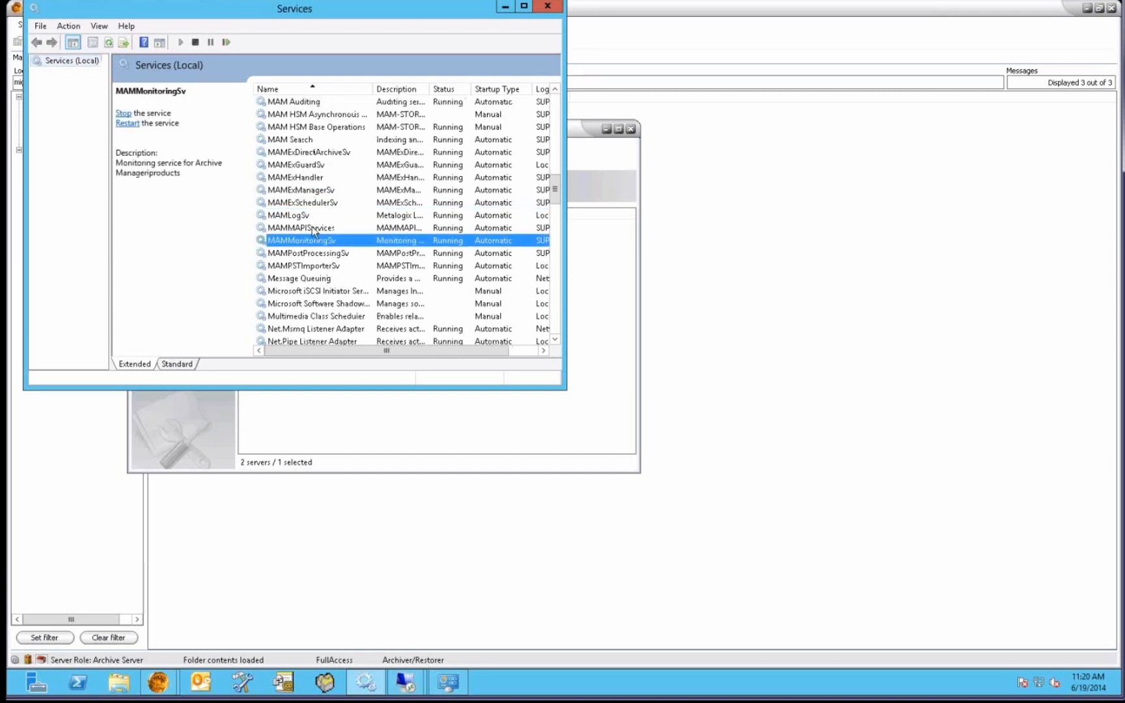
left_click(313, 227)
right_click(313, 228)
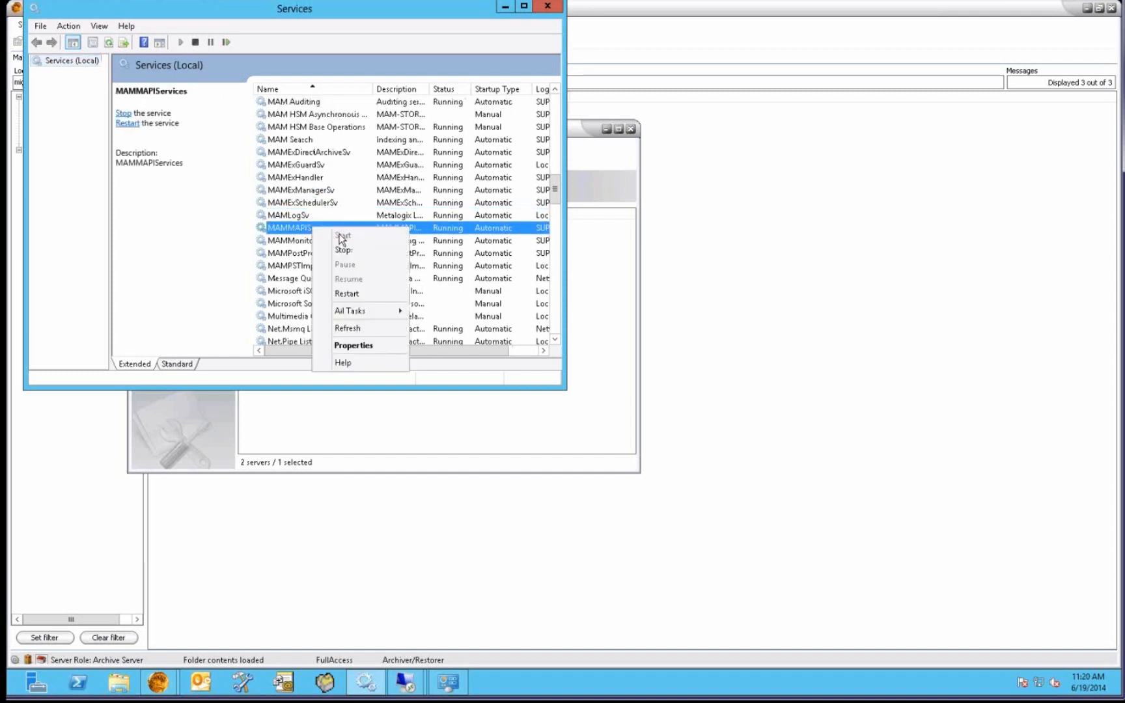
left_click(357, 294)
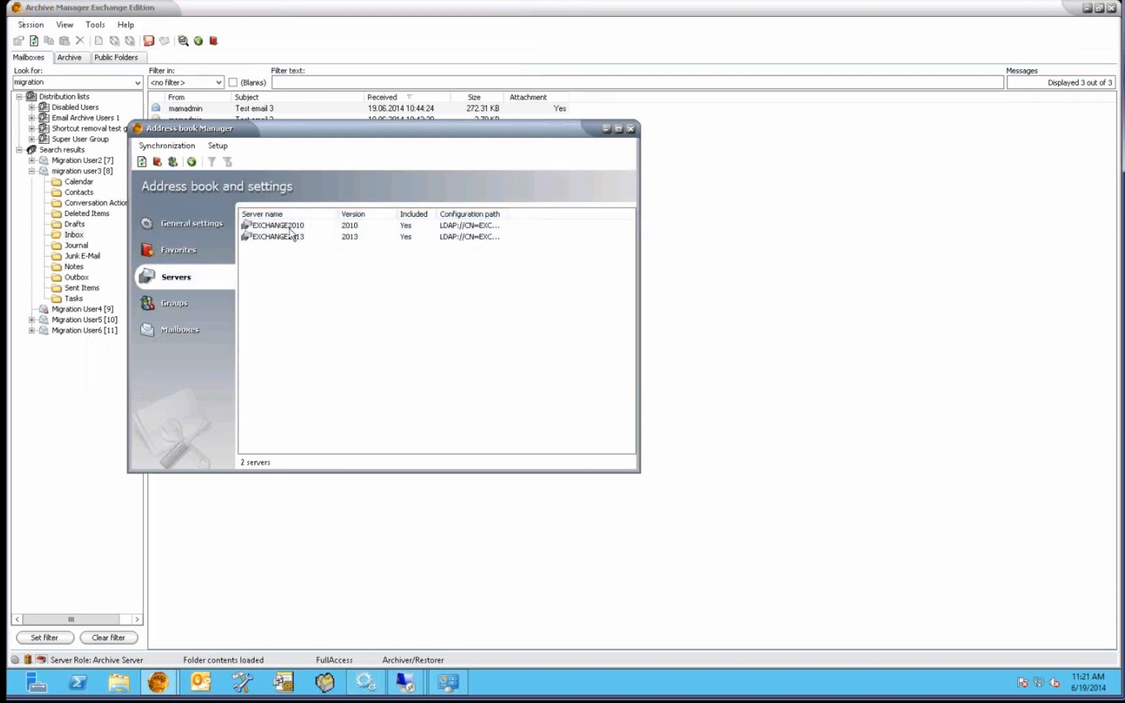
Review the tasks available for the EXCHANGE2010 server, including Purge Server, without running any of them.
right_click(289, 226)
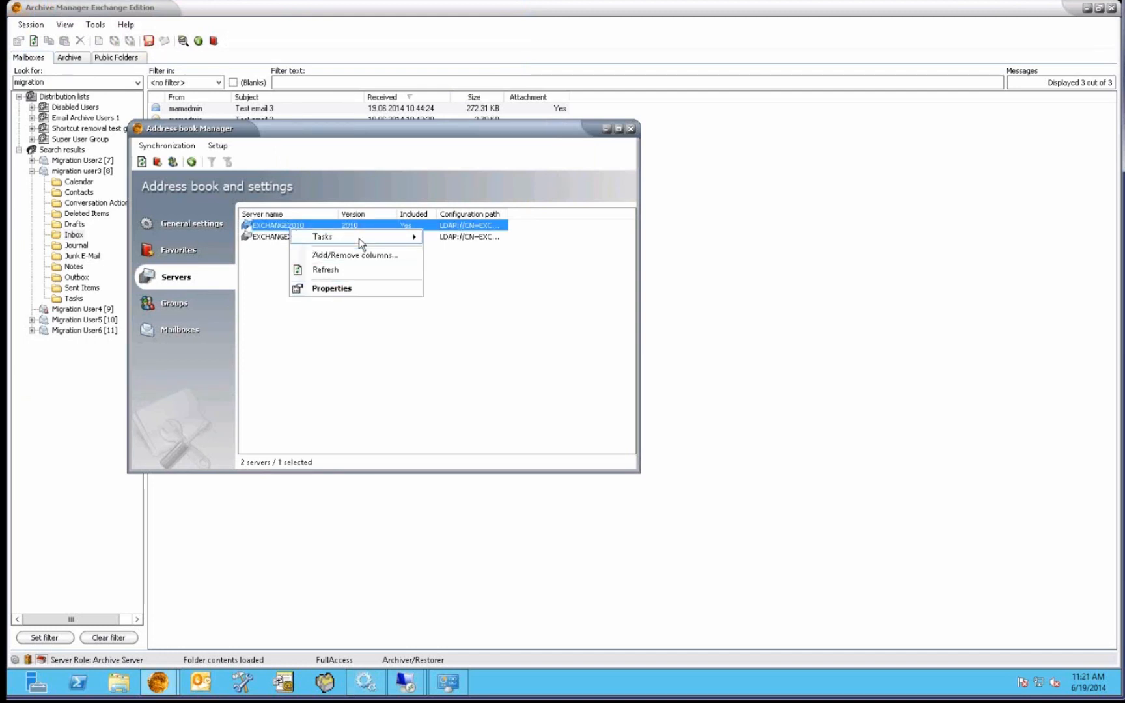
mouse_move(358, 238)
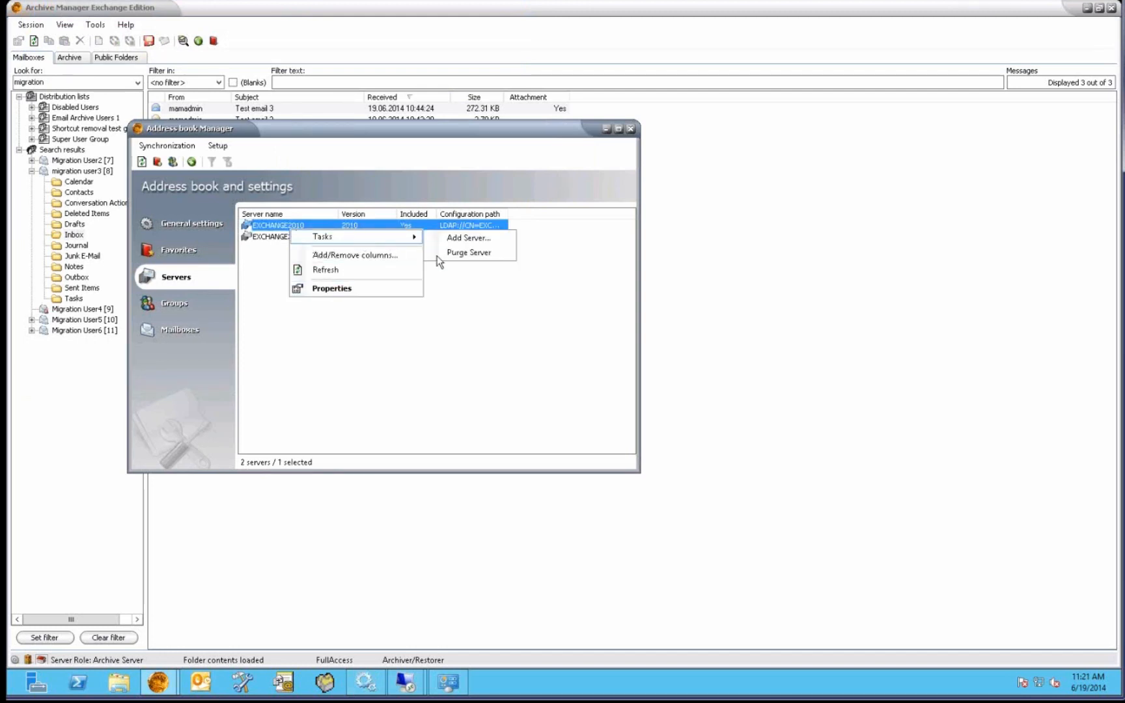
left_click(474, 313)
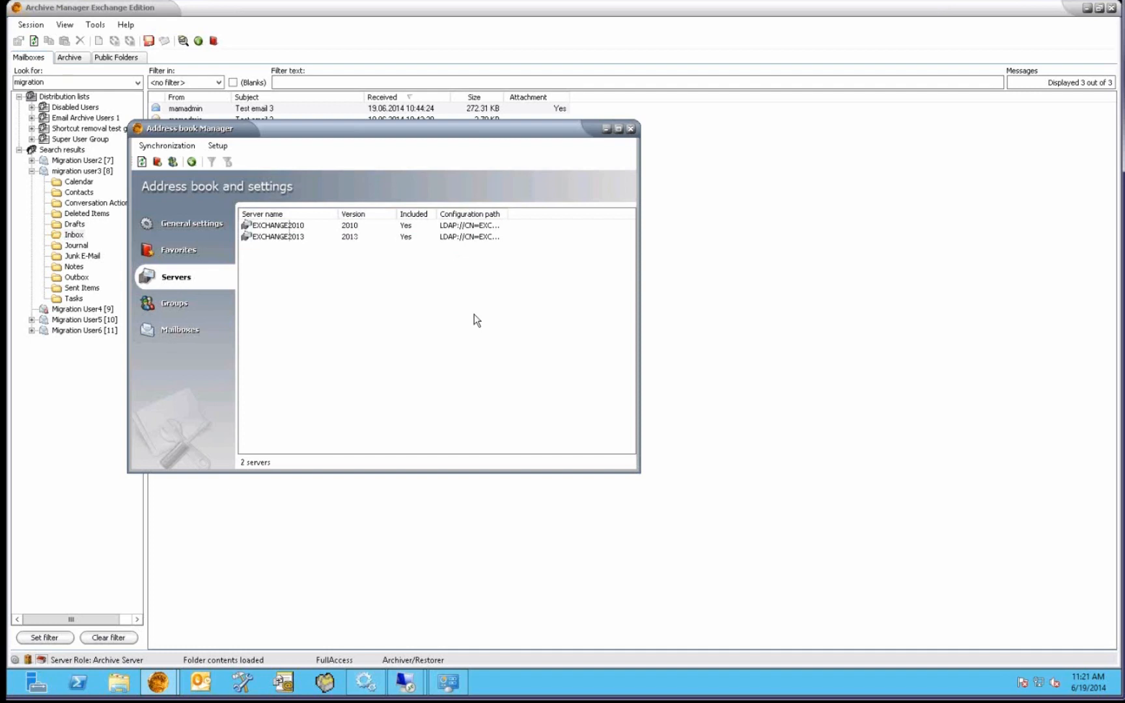
left_click(287, 227)
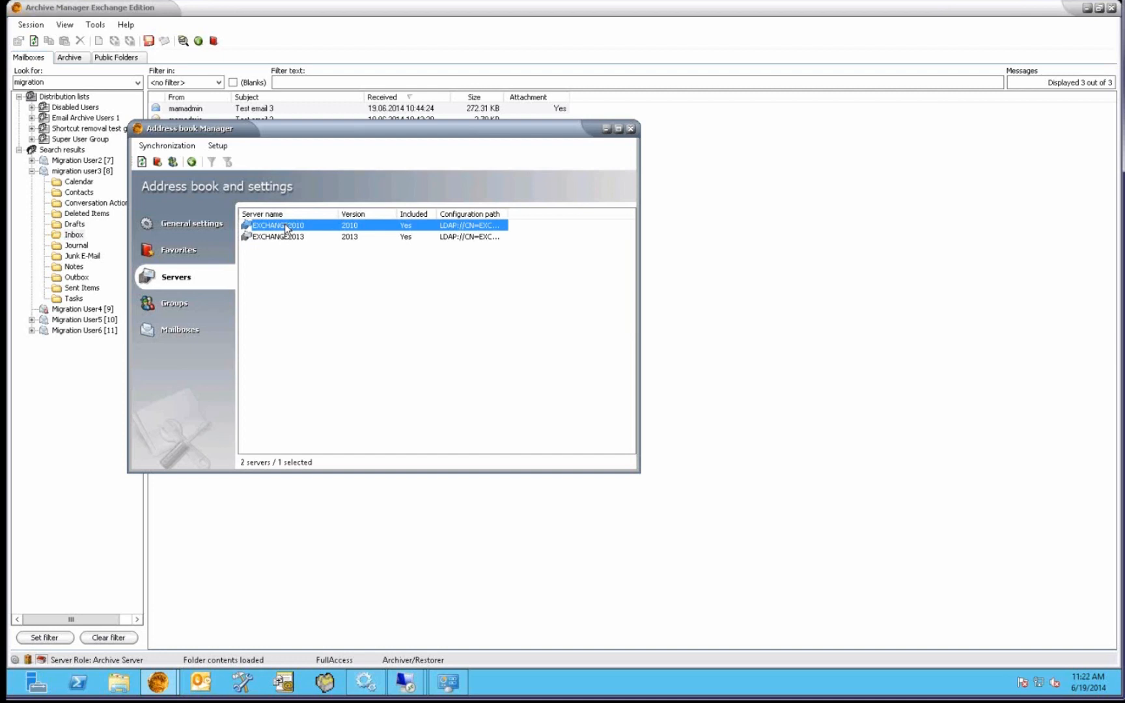
Close Address book Manager and show the archived folders of Test User 1 in the Email Archive Users 1 distribution list.
left_click(39, 59)
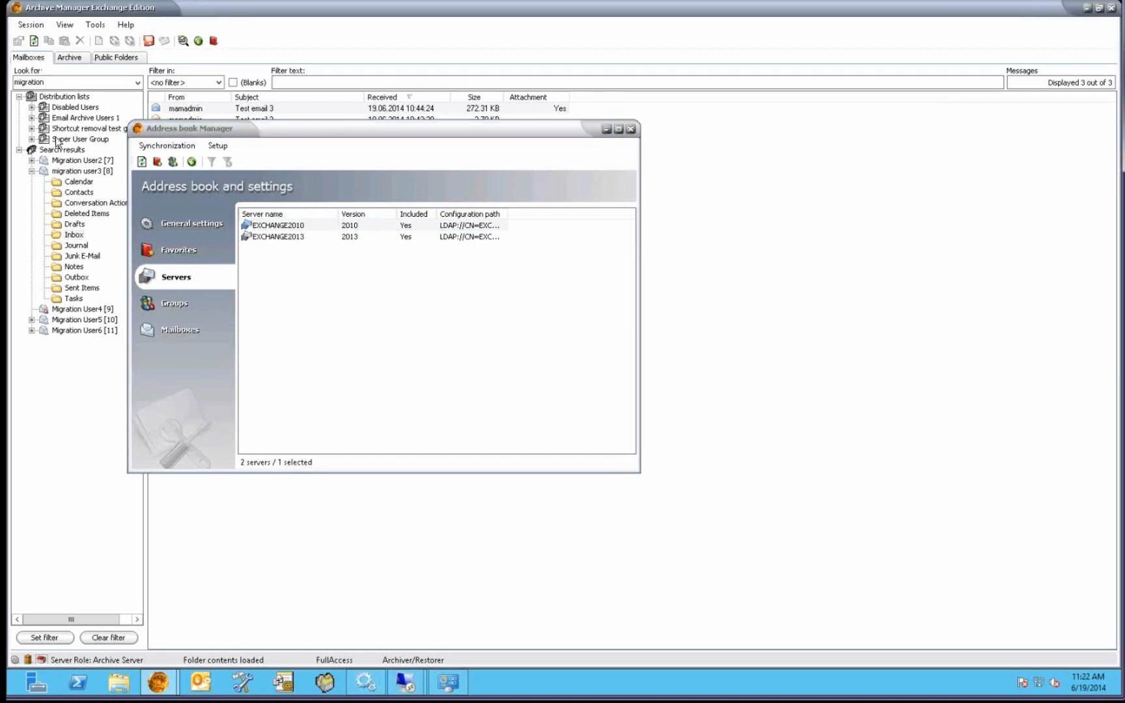
left_click(629, 129)
left_click(69, 58)
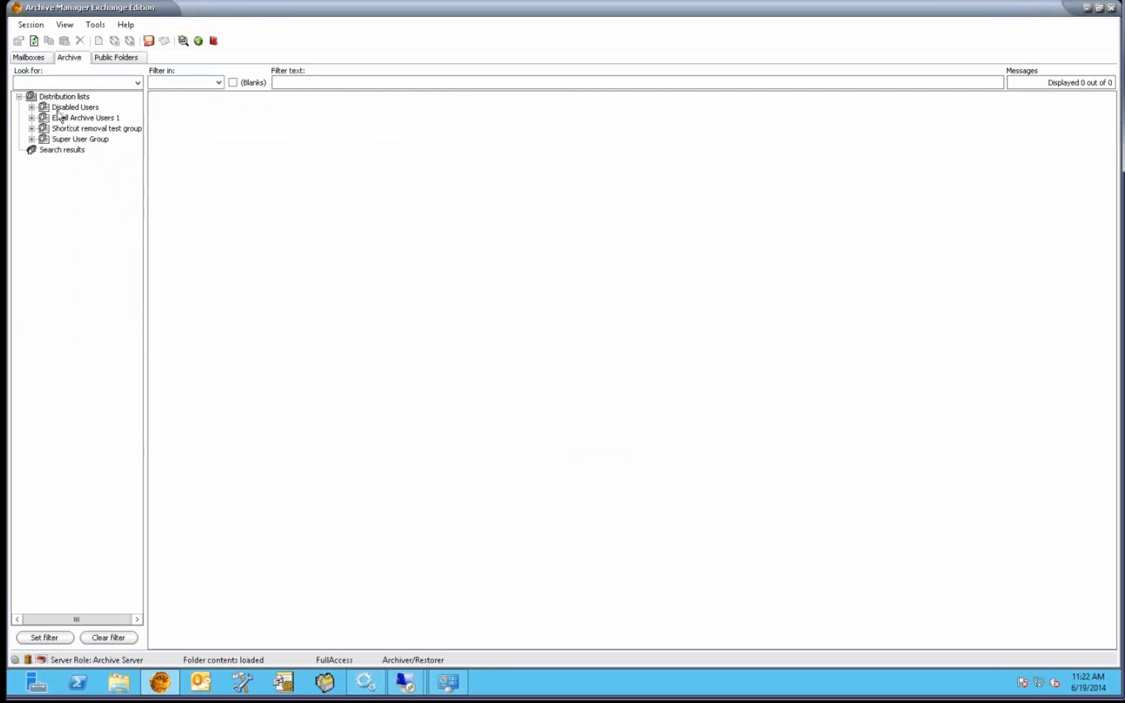
left_click(31, 118)
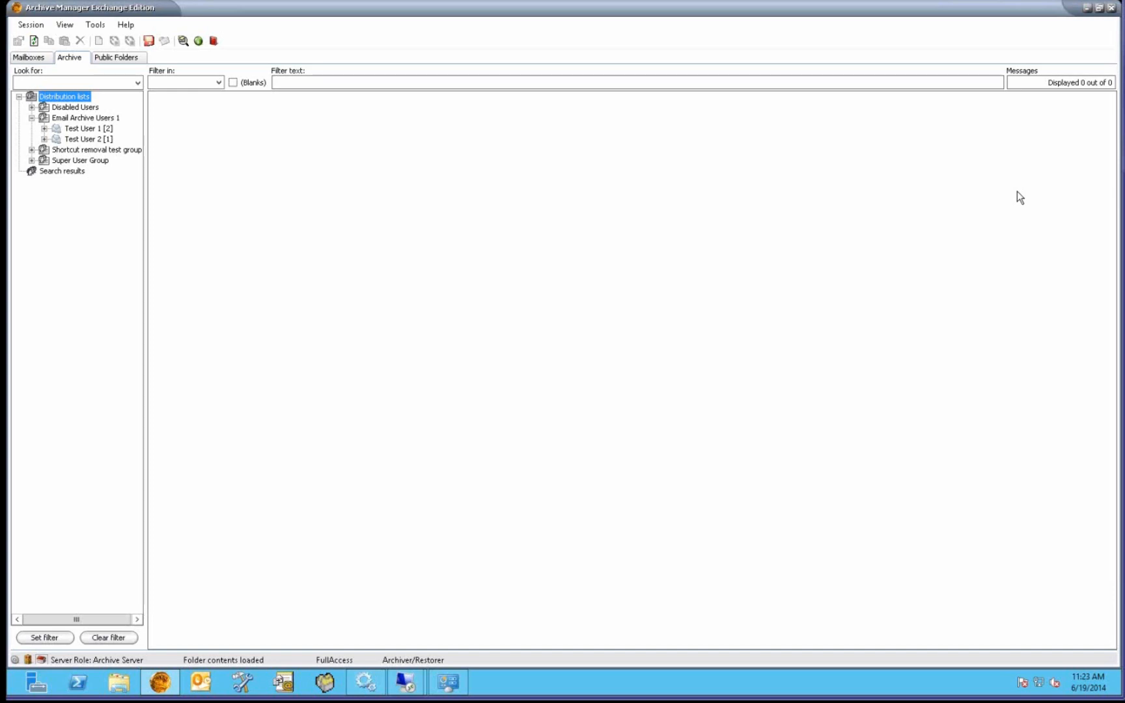
left_click(44, 128)
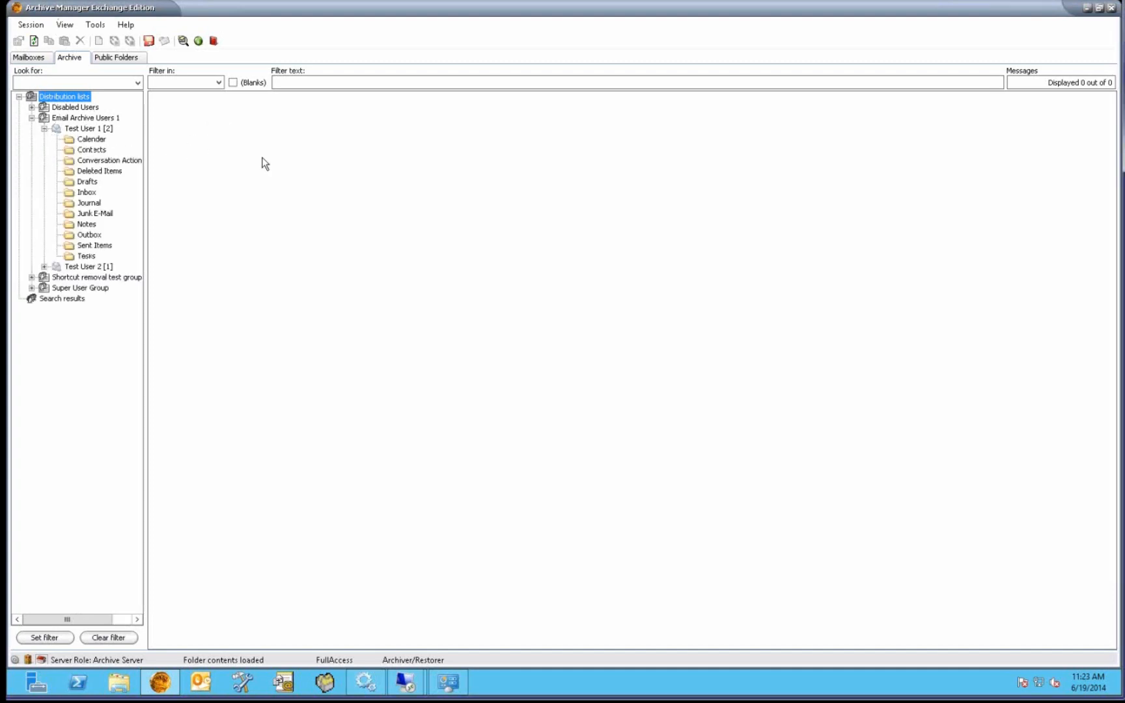